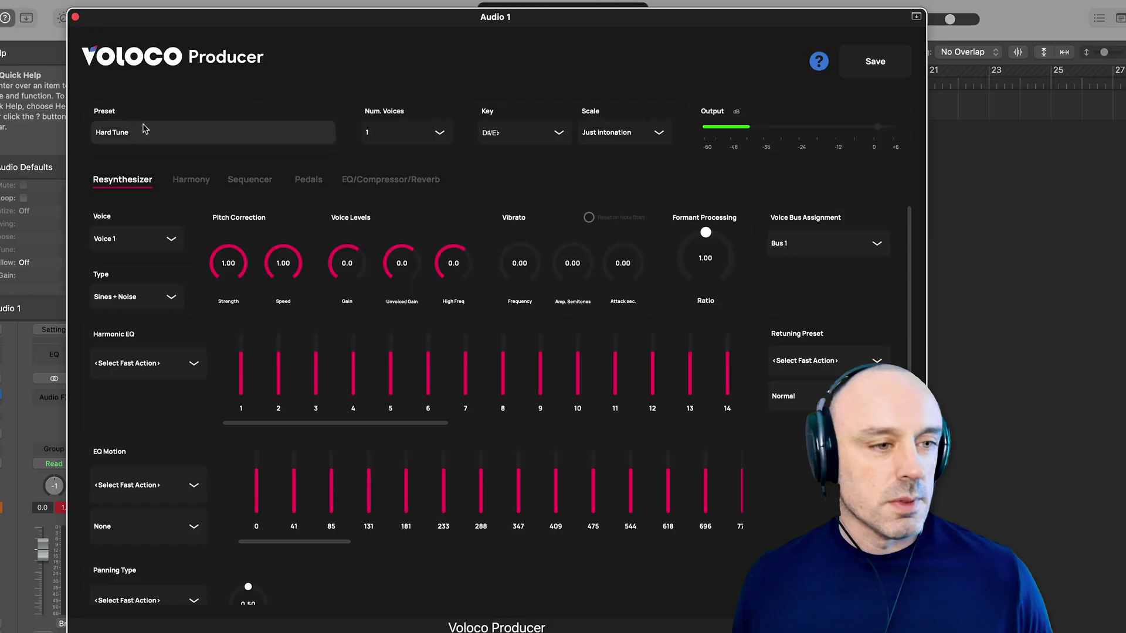
- Load the Hard Tune preset from the Preset list onto audio track 1
{"action": "left_click", "coordinate": [164, 134]}
{"action": "left_click", "coordinate": [130, 209]}
{"action": "left_click", "coordinate": [221, 101]}
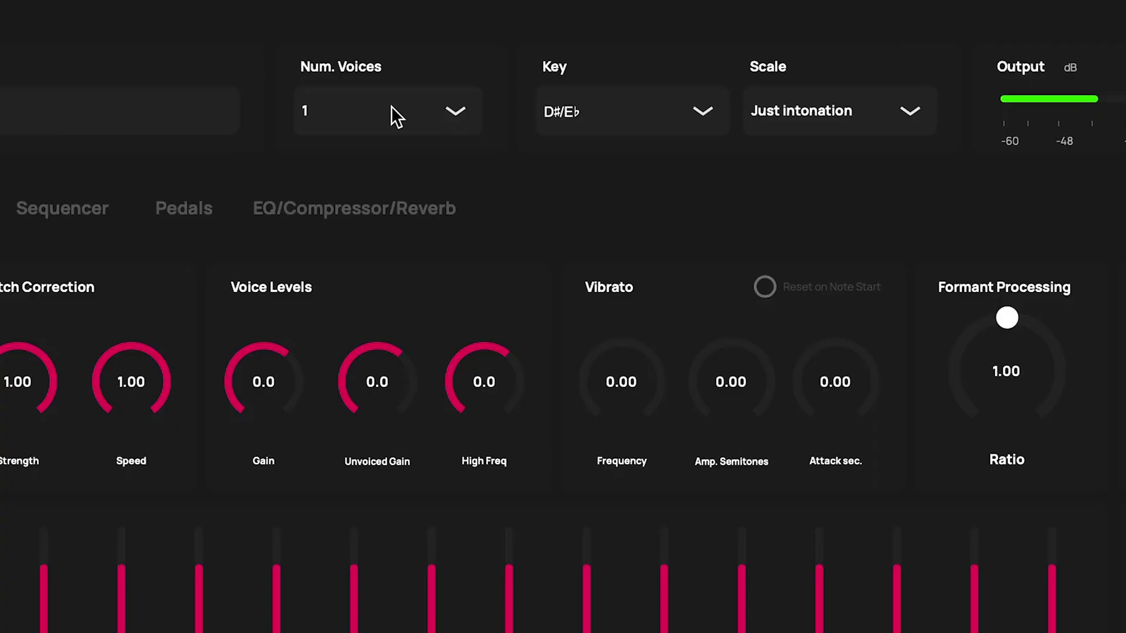
- Set 8 voices, keep the key at D#/E♭, and try the Major scale
{"action": "left_click", "coordinate": [410, 132]}
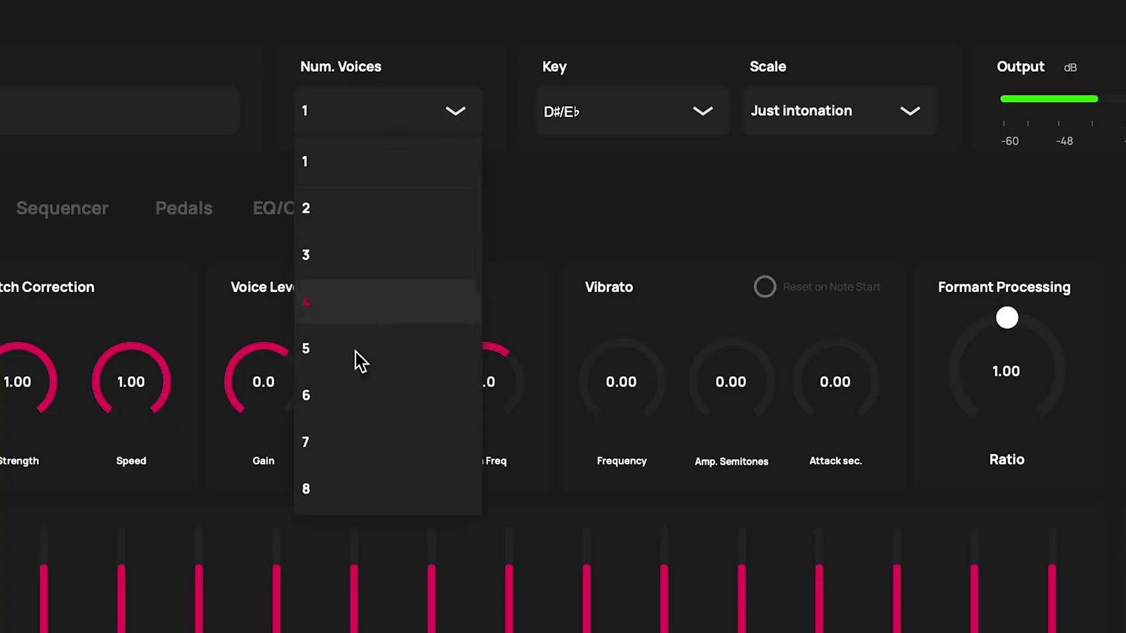
{"action": "left_click", "coordinate": [343, 488]}
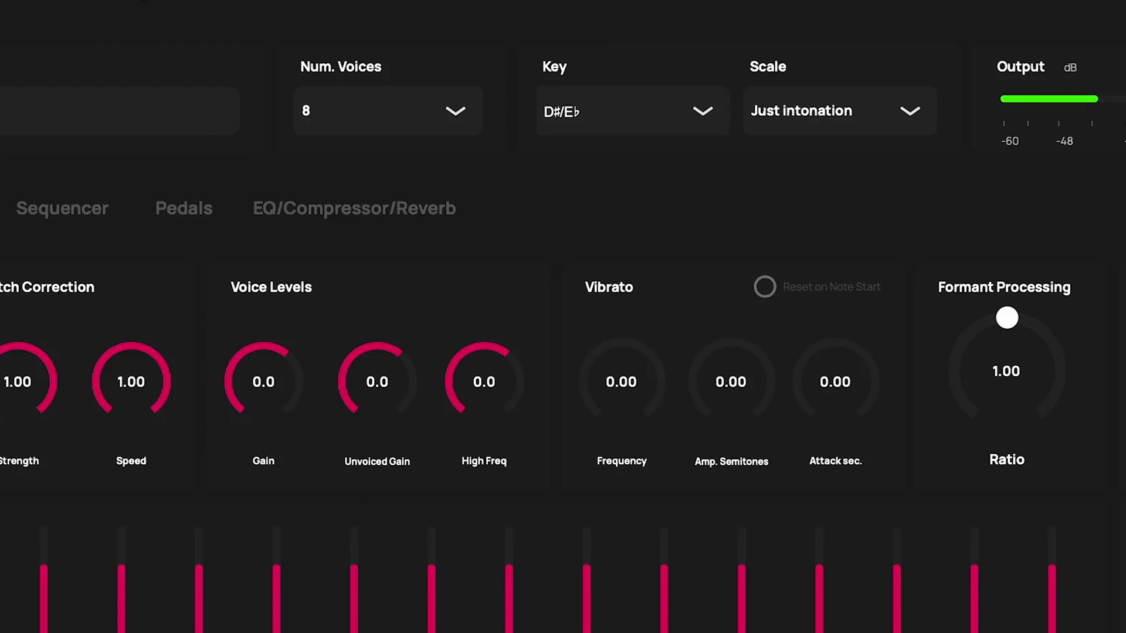
{"action": "left_click", "coordinate": [589, 112]}
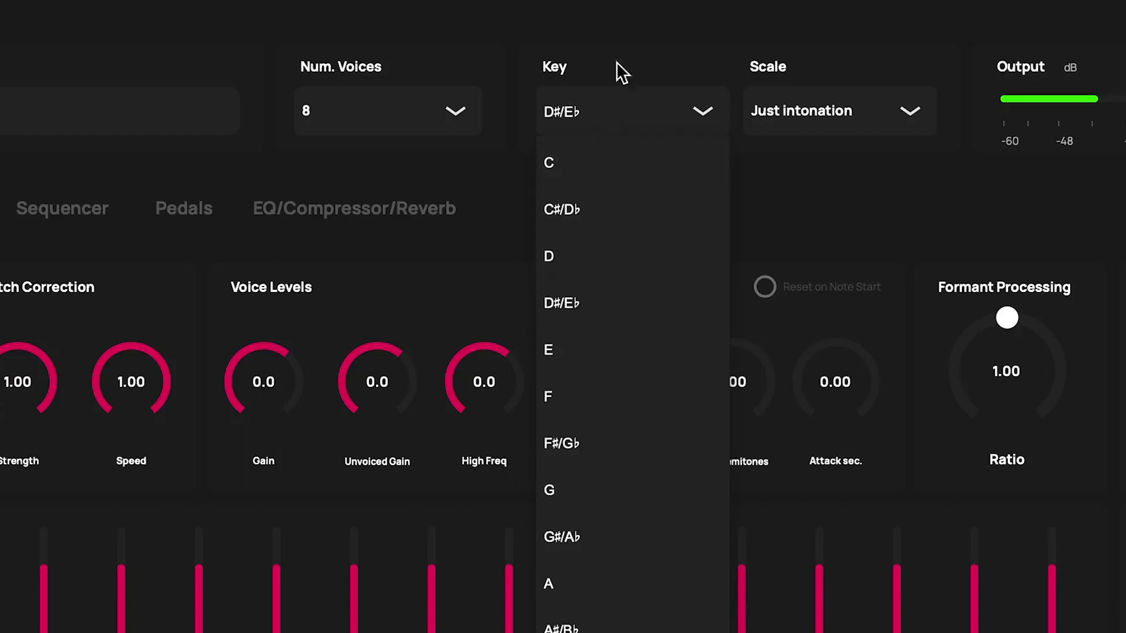
{"action": "left_click", "coordinate": [575, 309]}
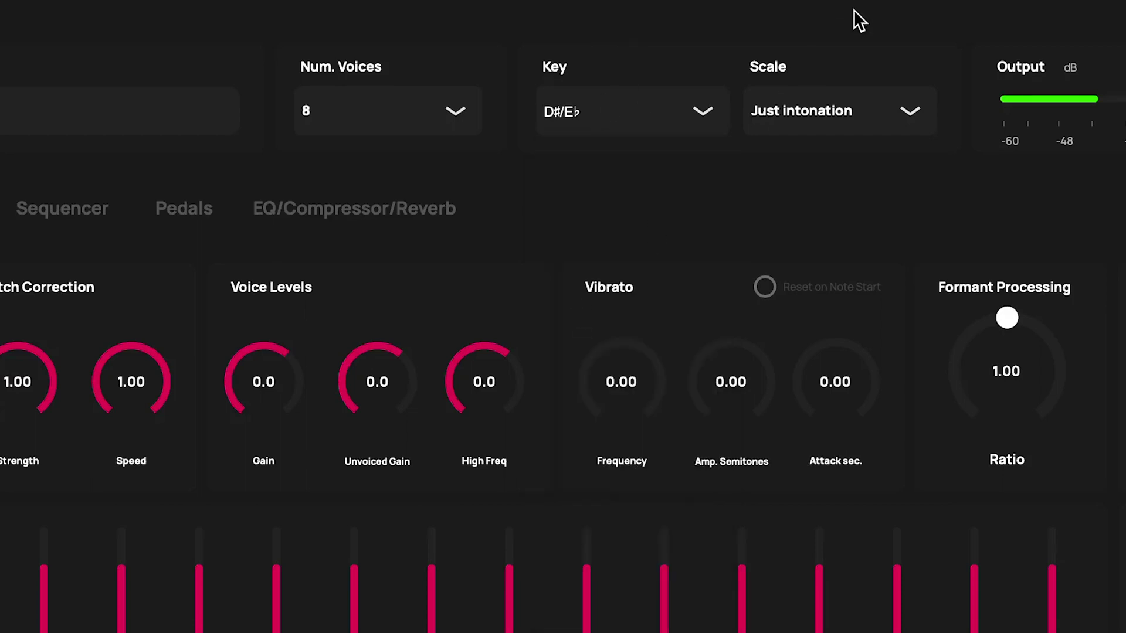
{"action": "left_click", "coordinate": [850, 112]}
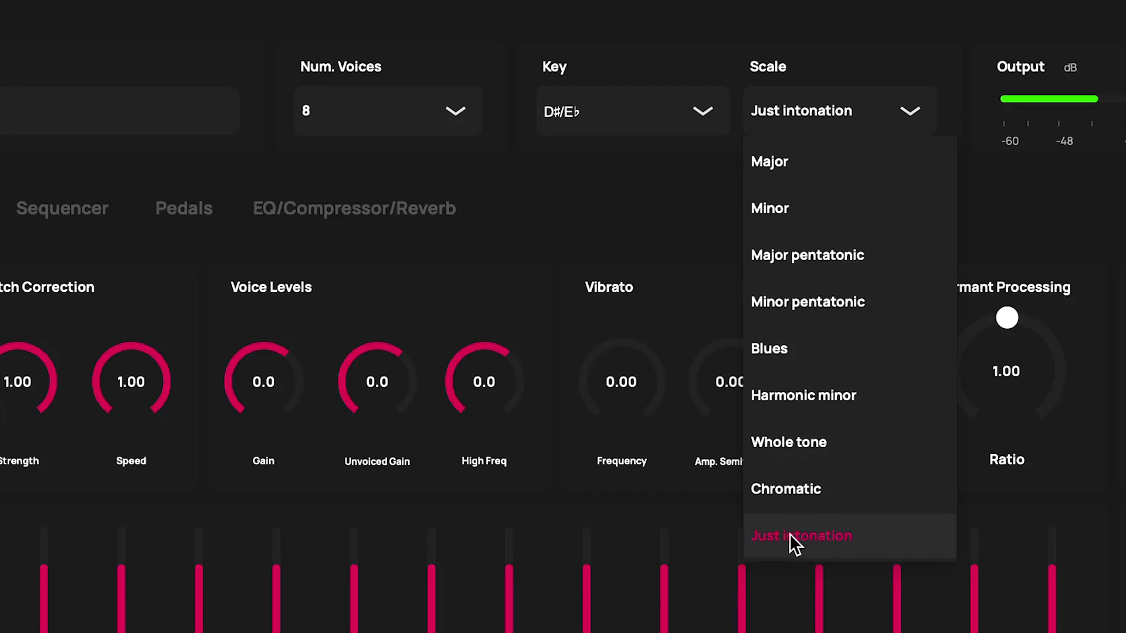
{"action": "left_click", "coordinate": [823, 162]}
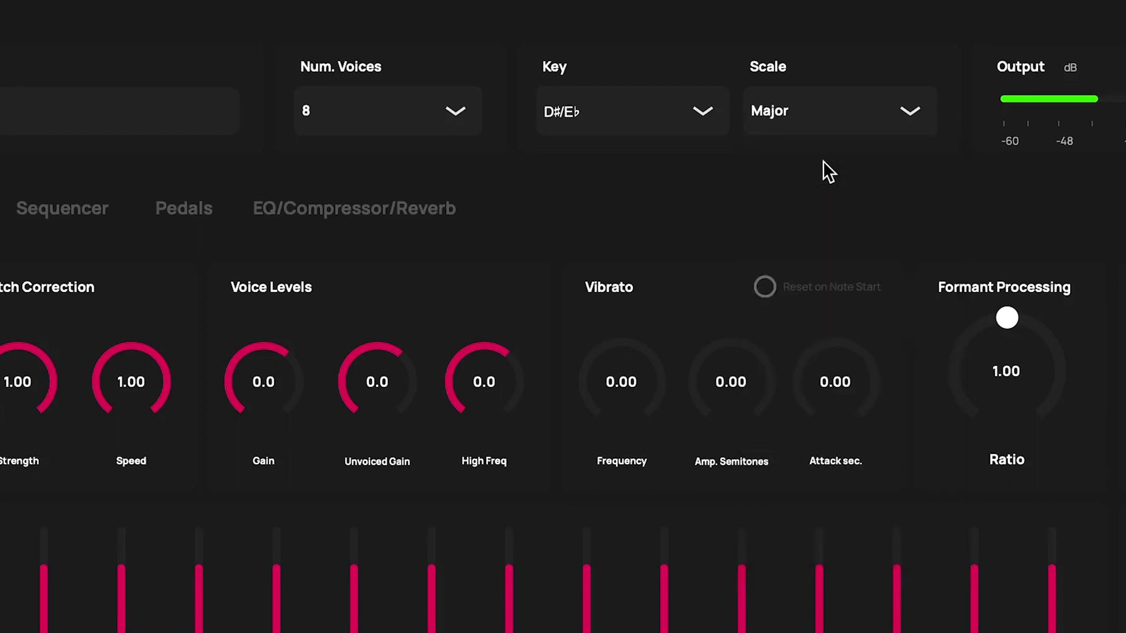
{"action": "left_click", "coordinate": [826, 112]}
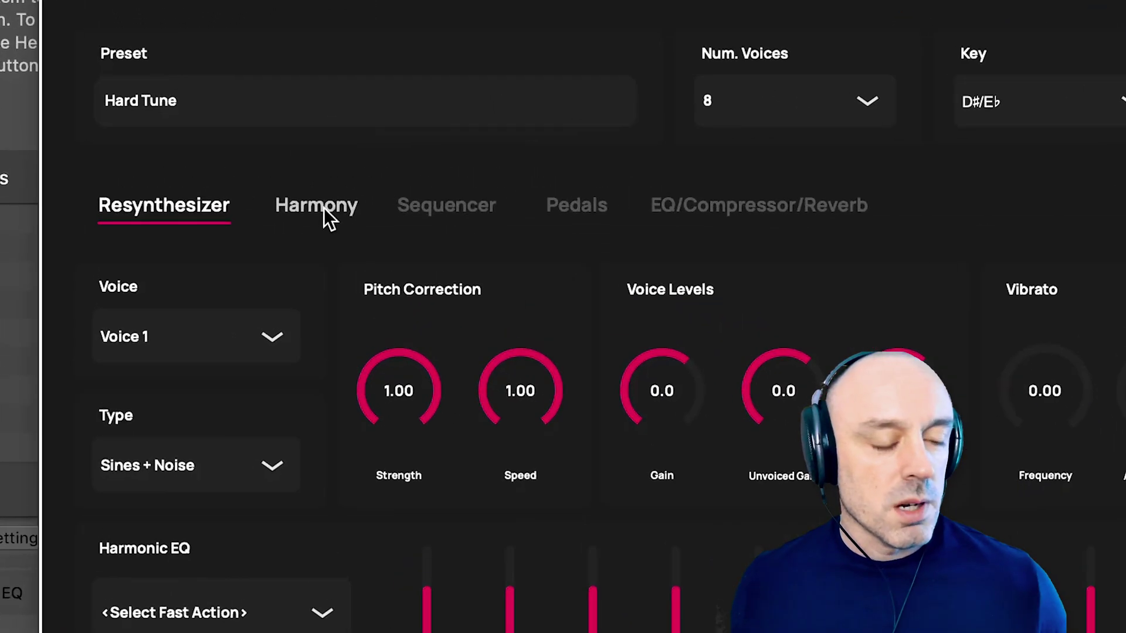
- Show the Harmony page and scroll through the per-voice degree 1–7 interval grid
{"action": "left_click", "coordinate": [324, 207]}
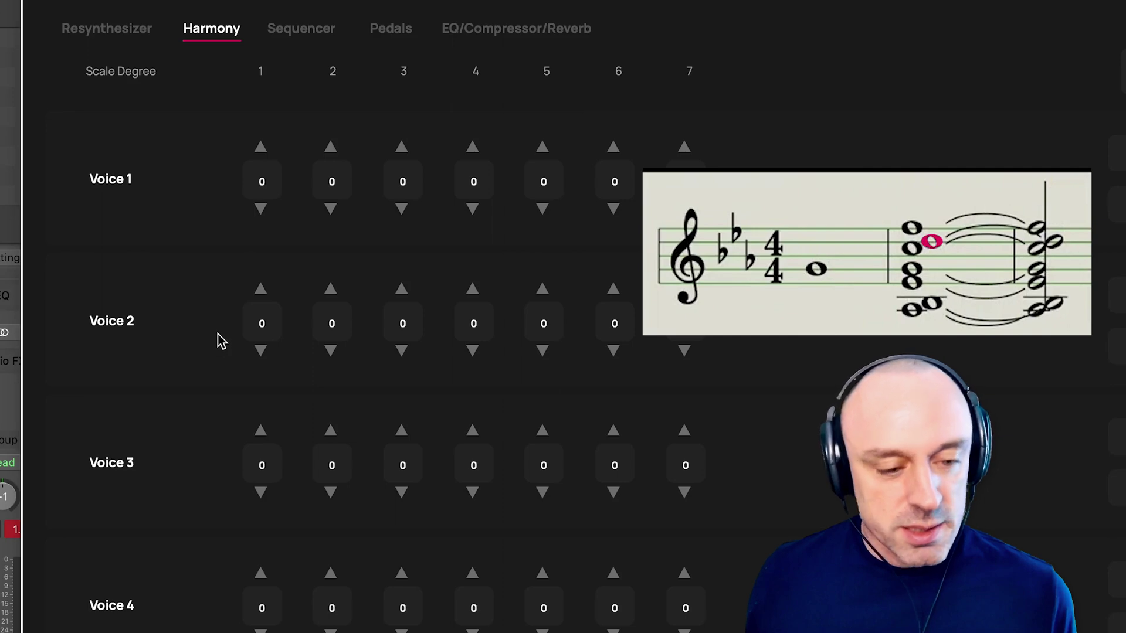
{"action": "scroll", "coordinate": [246, 489], "scroll_direction": "down", "scroll_amount": 5}
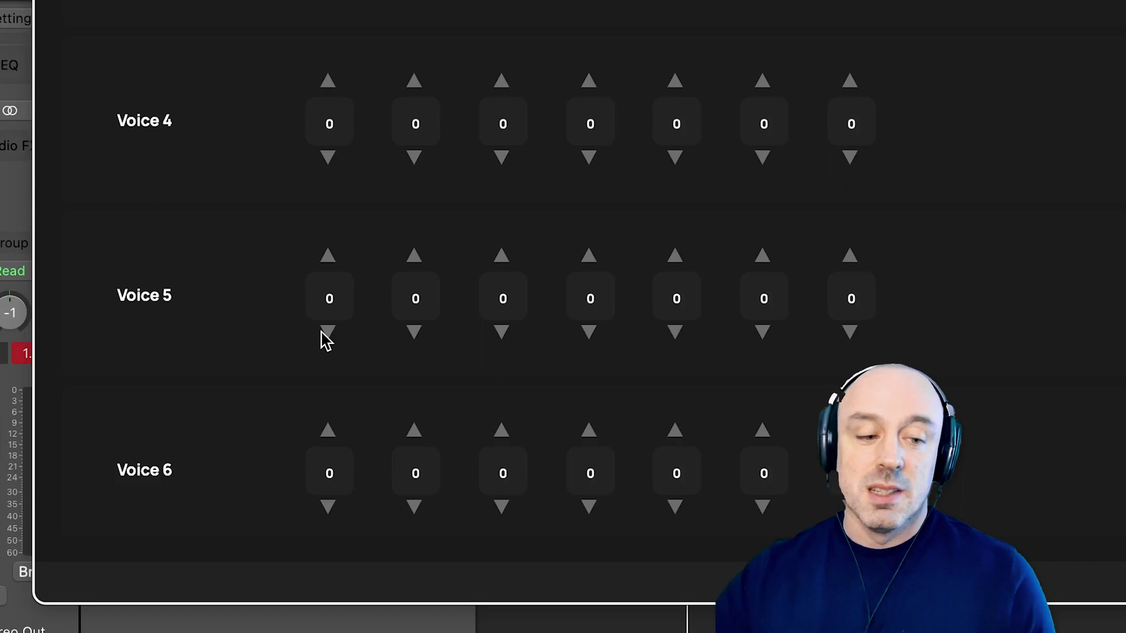
- Set degree-1 intervals: Voice 4 to 2, Voice 6 to -3, Voice 7 to -4
{"action": "double_click", "coordinate": [337, 301]}
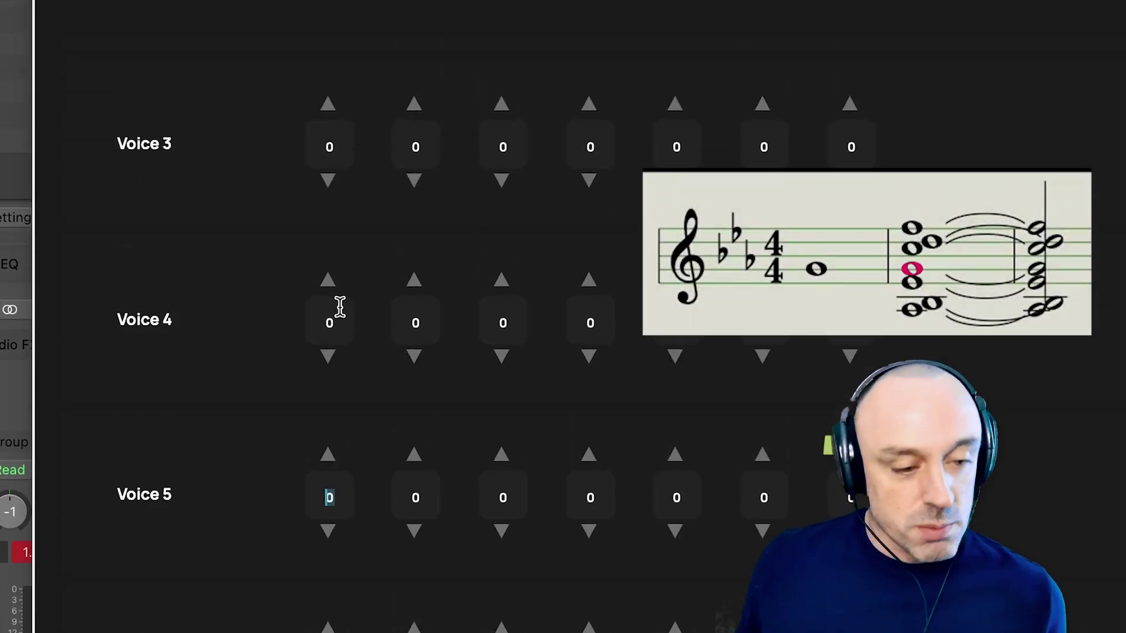
{"action": "left_click", "coordinate": [329, 237]}
{"action": "left_click", "coordinate": [328, 237]}
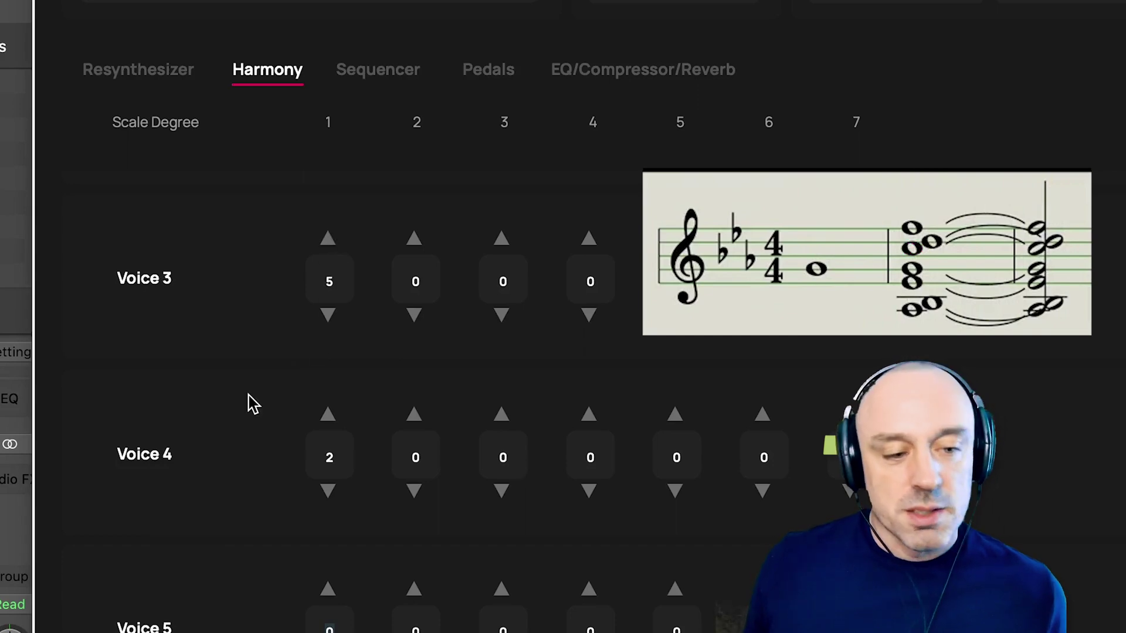
{"action": "scroll", "coordinate": [252, 403], "scroll_direction": "up", "scroll_amount": 5}
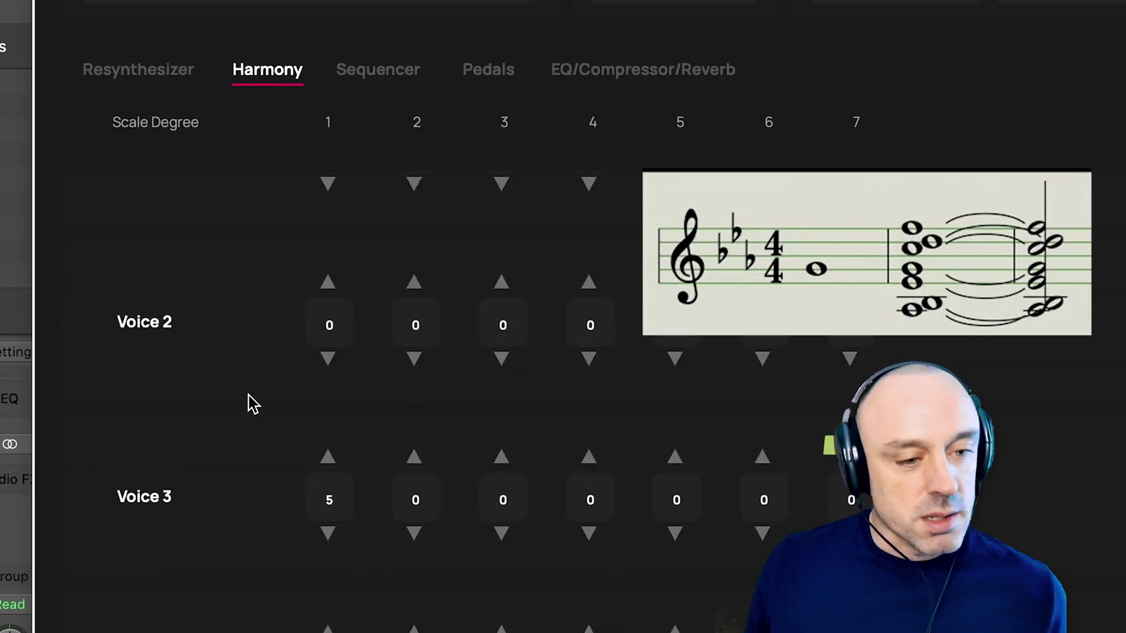
{"action": "scroll", "coordinate": [258, 587], "scroll_direction": "down", "scroll_amount": 10}
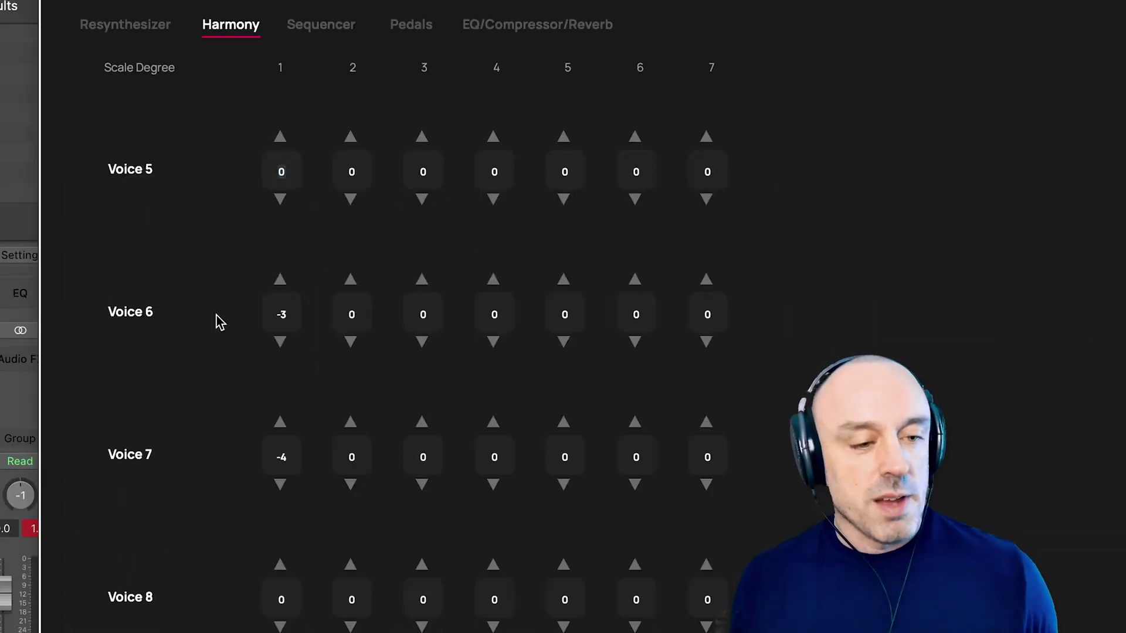
{"action": "scroll", "coordinate": [216, 315], "scroll_direction": "up", "scroll_amount": 1}
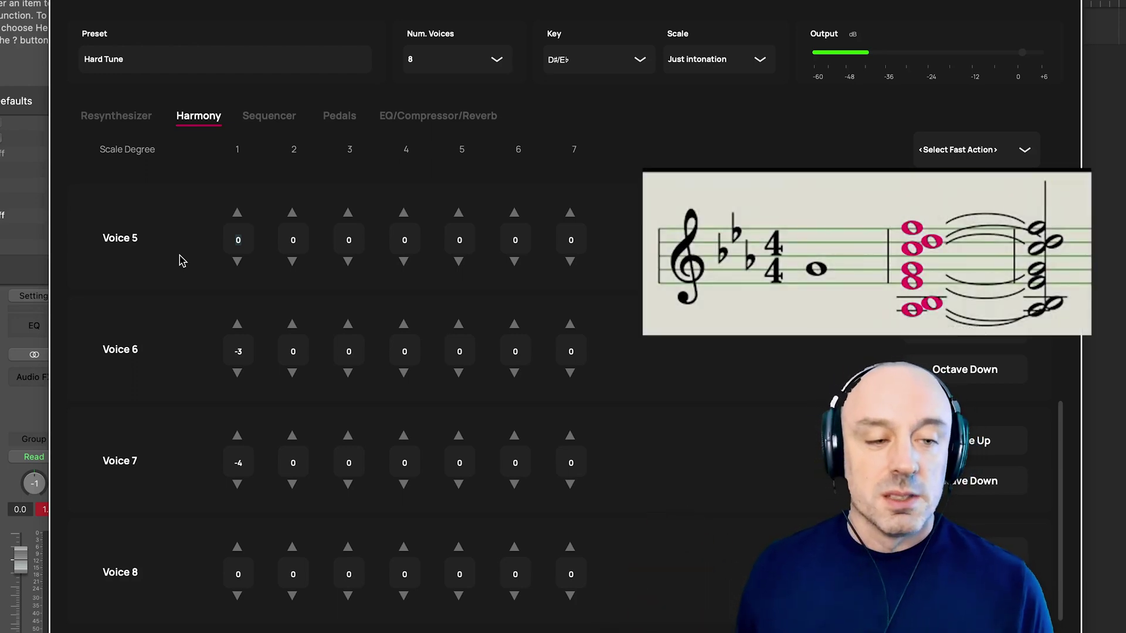
{"action": "scroll", "coordinate": [182, 261], "scroll_direction": "down", "scroll_amount": 1}
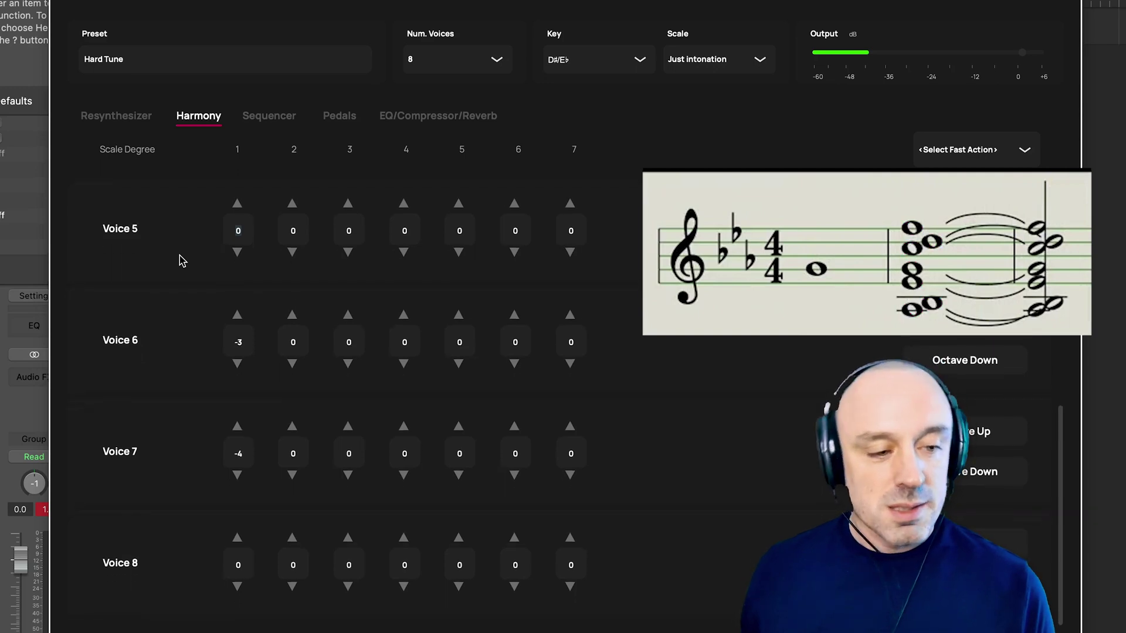
- Lower Voice 5's degree 2–7 intervals to -1, -2, -3, -4, -5 and -6
{"action": "scroll", "coordinate": [181, 261], "scroll_direction": "up", "scroll_amount": 5}
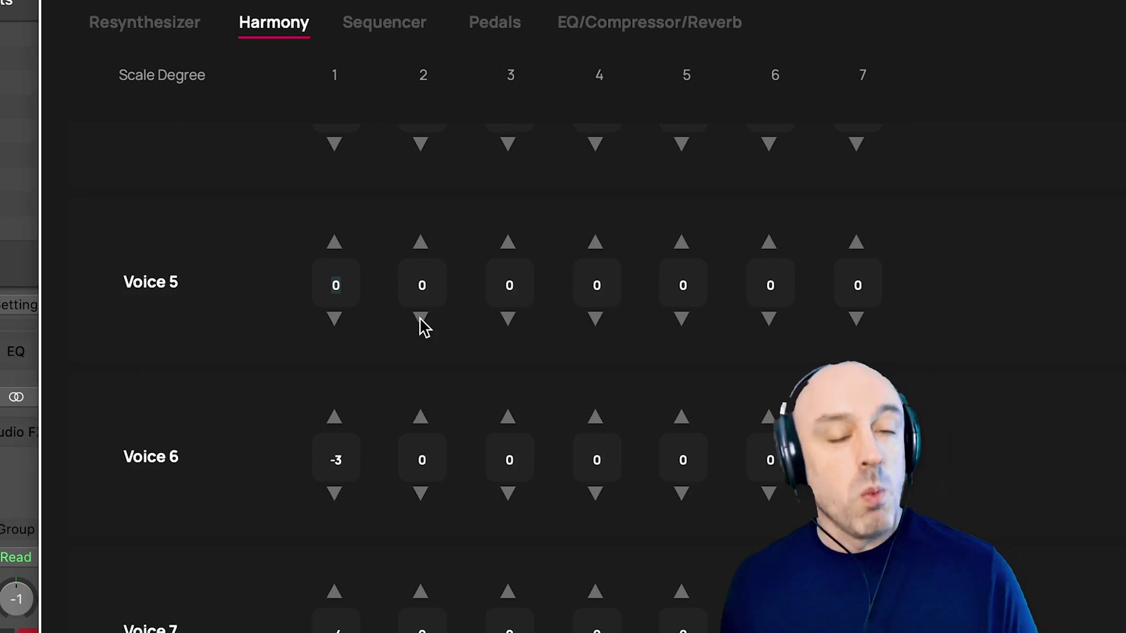
{"action": "left_click", "coordinate": [421, 319]}
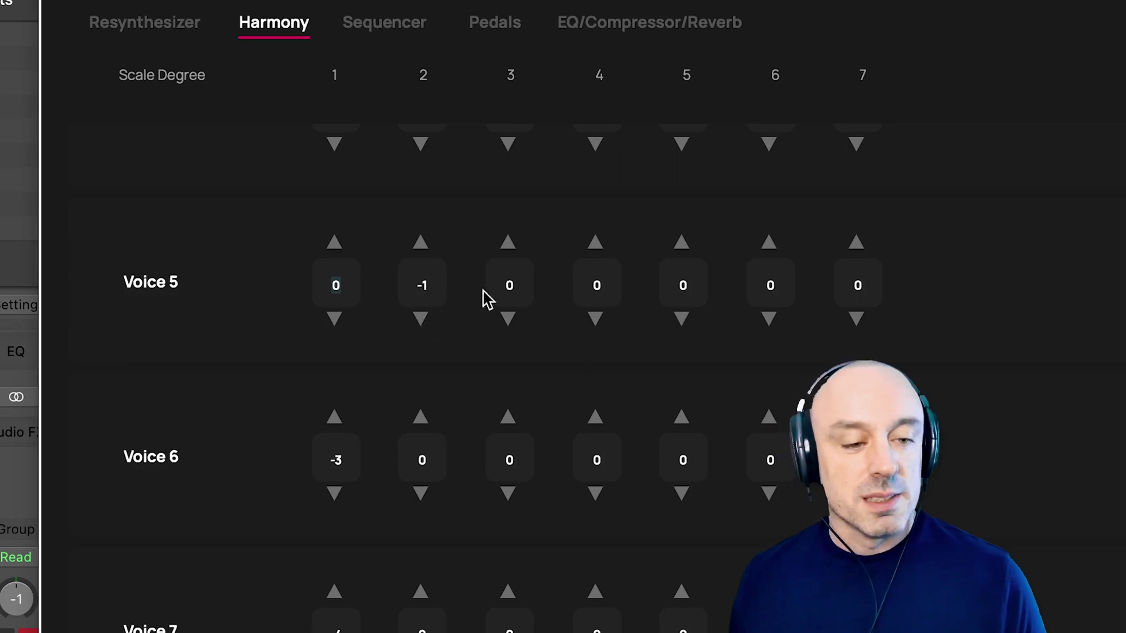
{"action": "left_click", "coordinate": [509, 319]}
{"action": "left_click", "coordinate": [511, 319]}
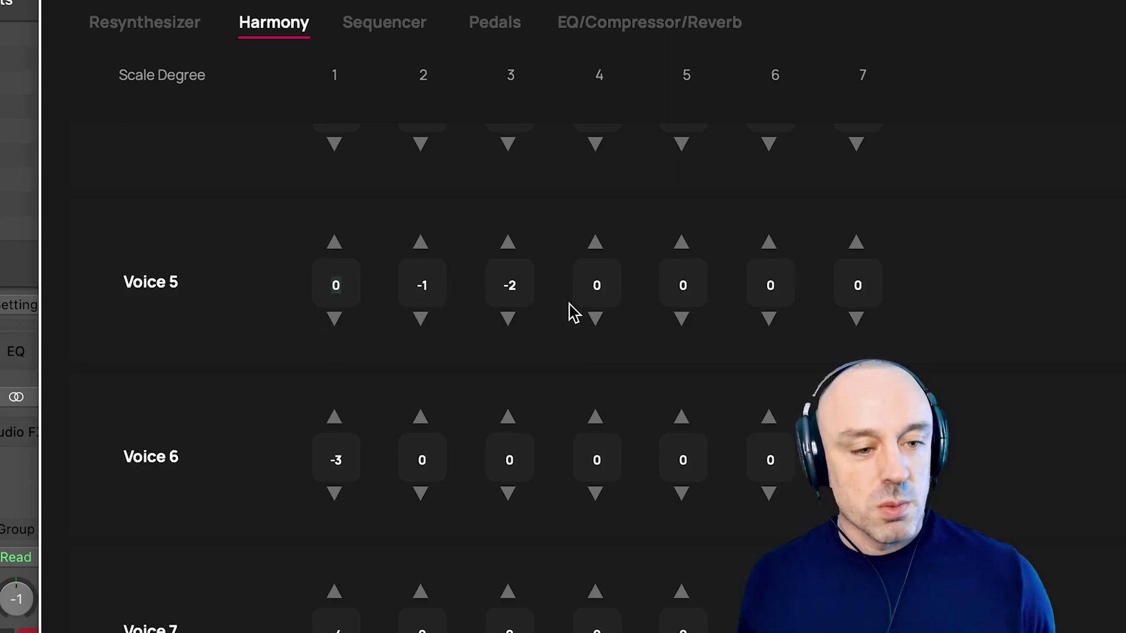
{"action": "left_click", "coordinate": [595, 321]}
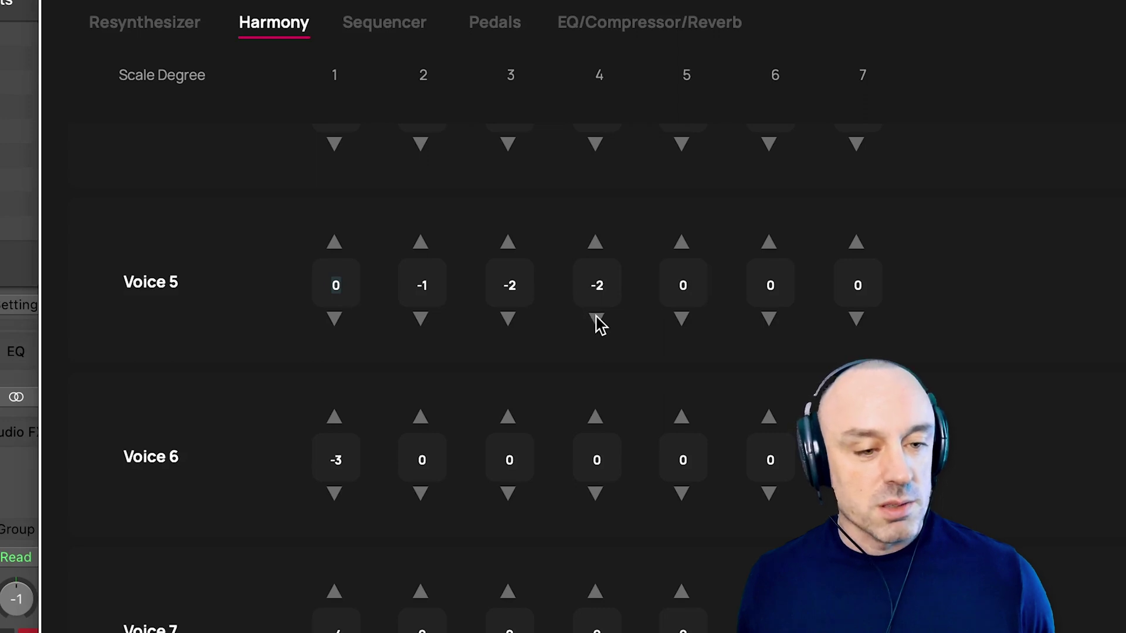
{"action": "left_click", "coordinate": [681, 322]}
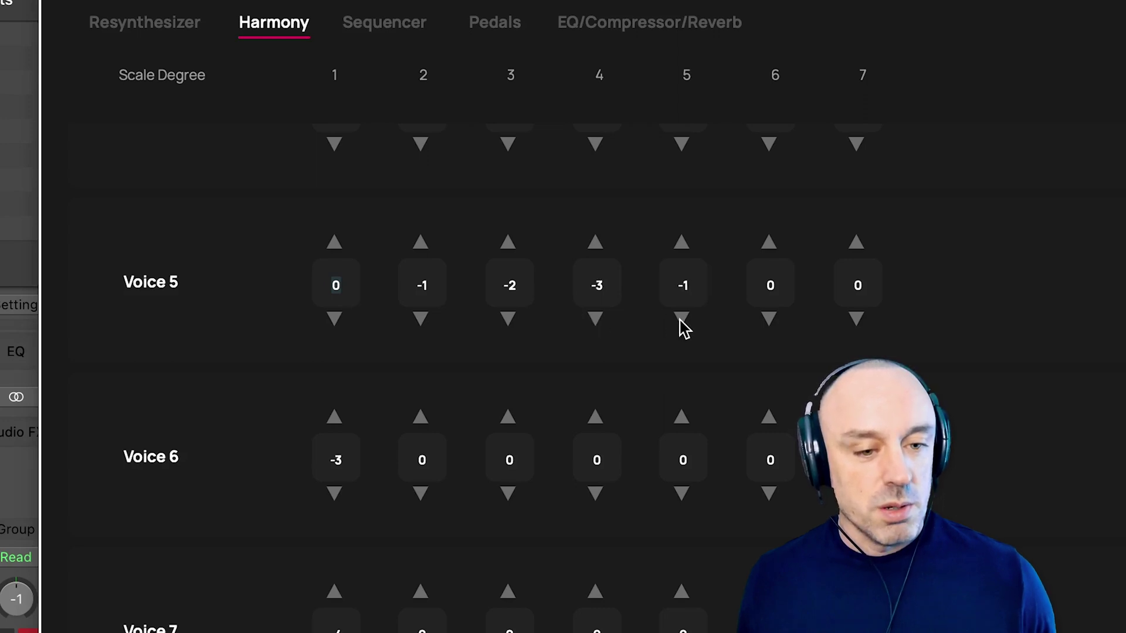
{"action": "left_click", "coordinate": [770, 322]}
{"action": "left_click", "coordinate": [769, 322]}
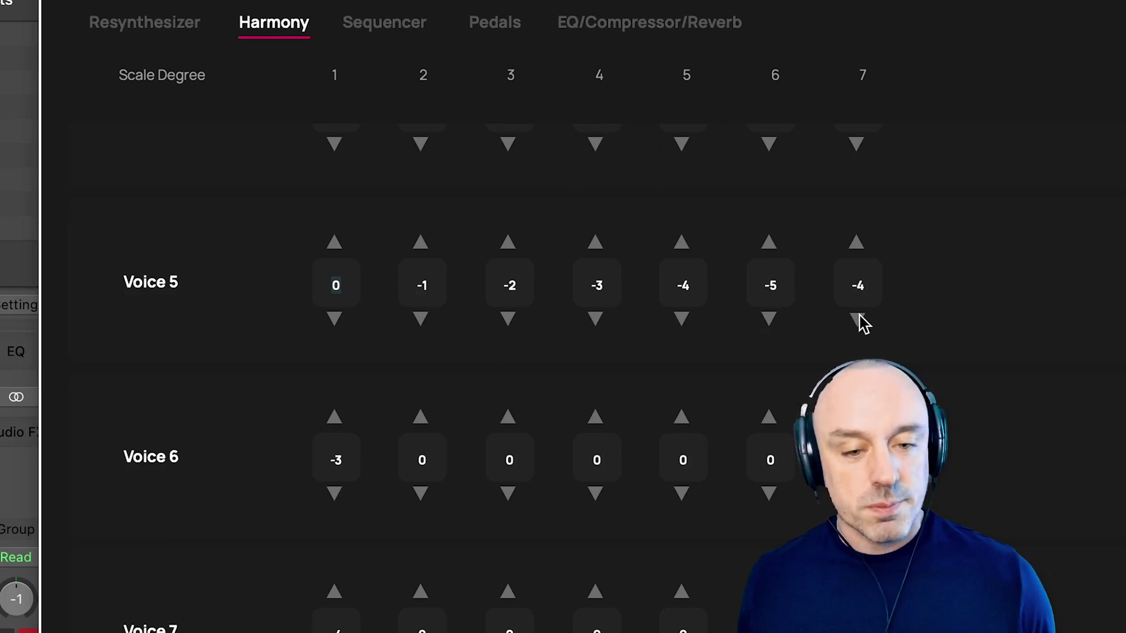
{"action": "left_click", "coordinate": [860, 317]}
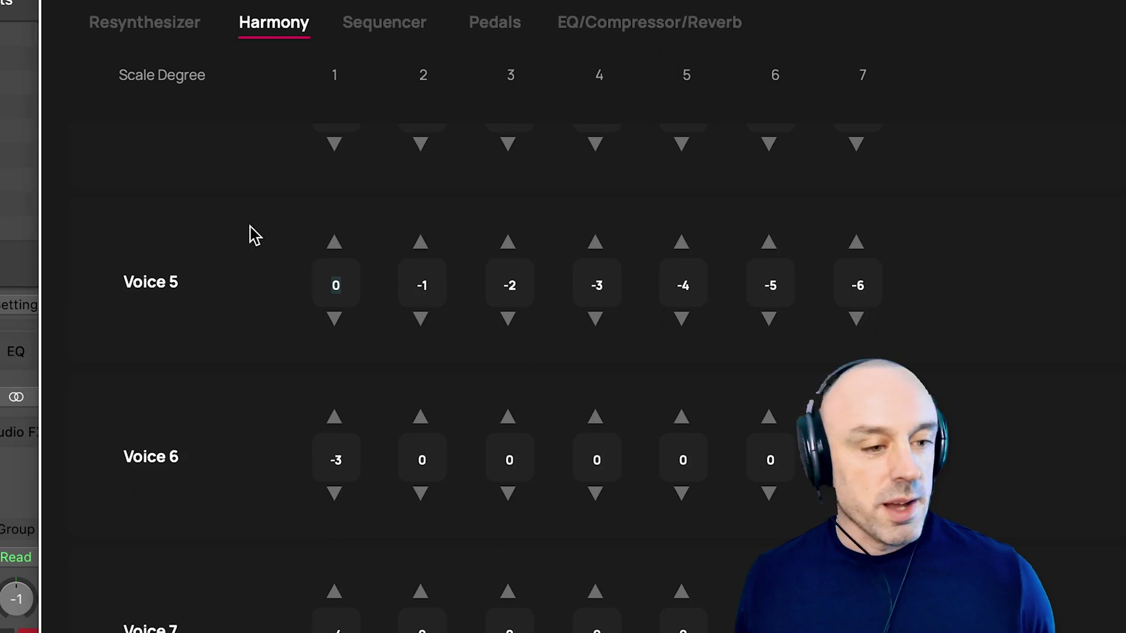
{"action": "scroll", "coordinate": [249, 234], "scroll_direction": "up", "scroll_amount": 6}
- Scroll through the Harmony grid to review each voice's degree 1–7 intervals
{"action": "scroll", "coordinate": [248, 234], "scroll_direction": "up", "scroll_amount": 5}
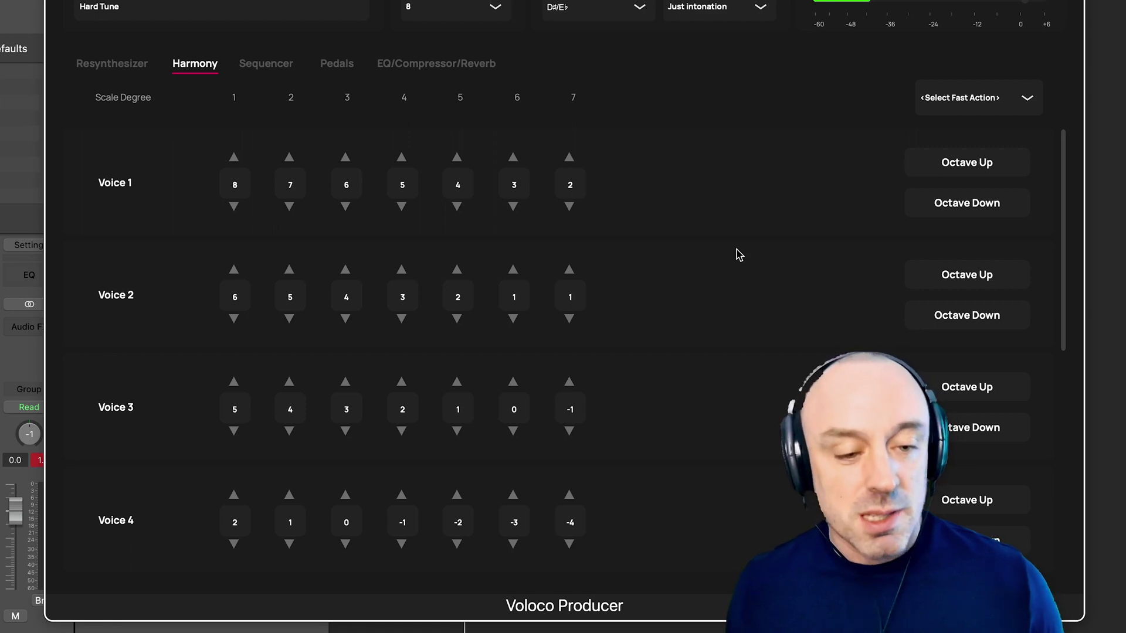
{"action": "scroll", "coordinate": [739, 254], "scroll_direction": "down", "scroll_amount": 2}
{"action": "scroll", "coordinate": [738, 254], "scroll_direction": "down", "scroll_amount": 8}
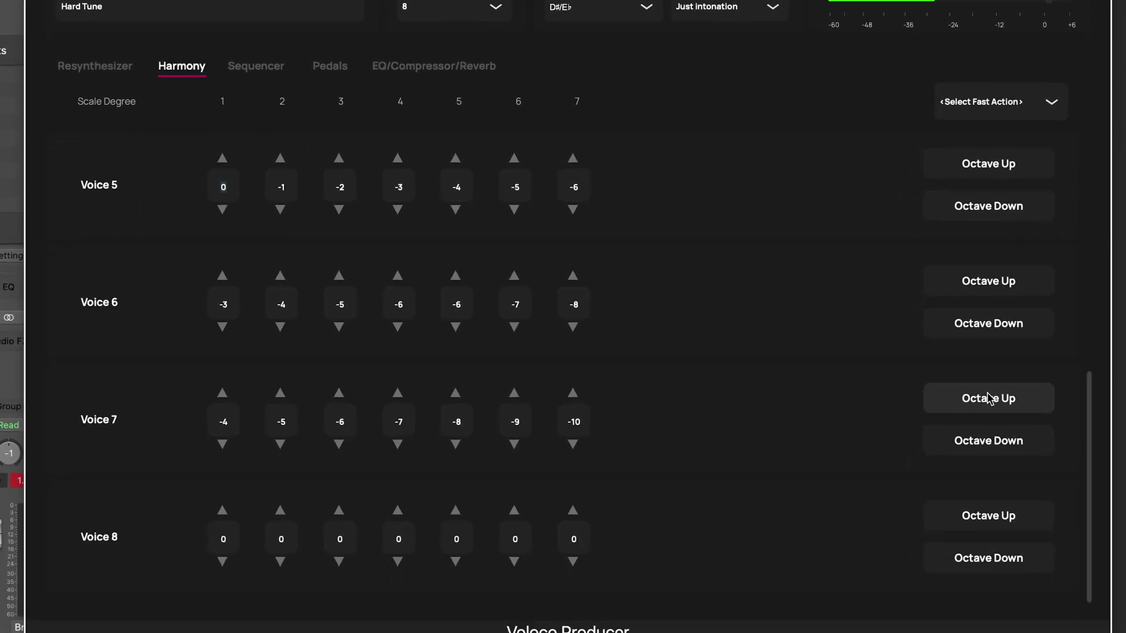
- Raise all intervals of Voices 7, 6 and 5 by an octave
{"action": "left_click", "coordinate": [989, 399]}
{"action": "left_click", "coordinate": [990, 282]}
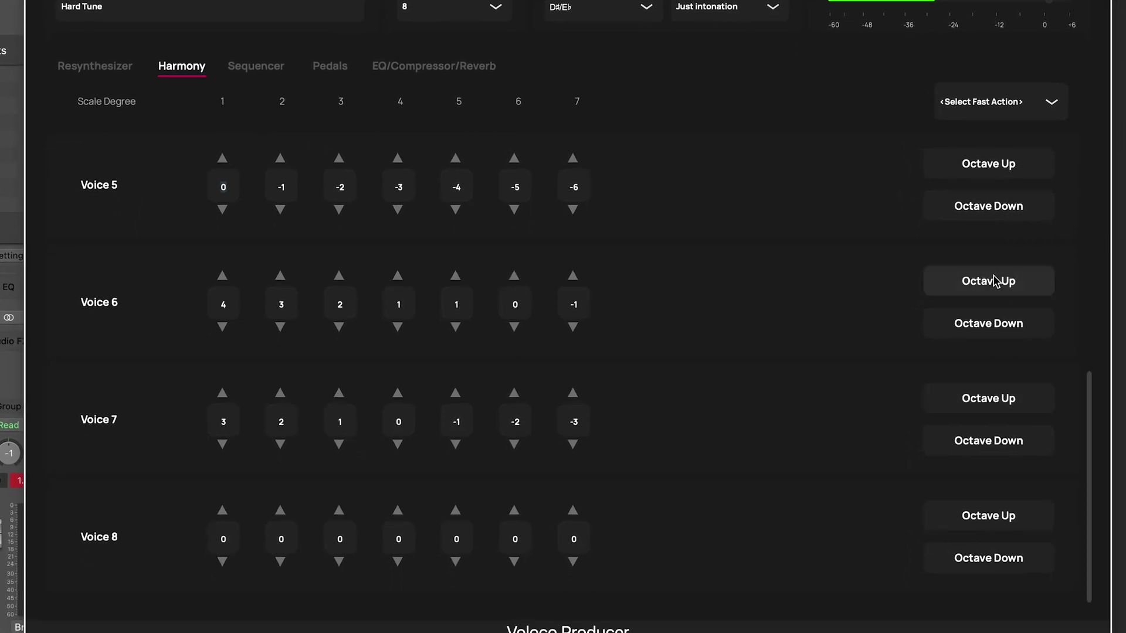
{"action": "scroll", "coordinate": [854, 247], "scroll_direction": "up", "scroll_amount": 1}
{"action": "left_click", "coordinate": [997, 234]}
- Raise all intervals of Voices 4, 3, 2 and 1 by an octave
{"action": "scroll", "coordinate": [892, 245], "scroll_direction": "up", "scroll_amount": 1}
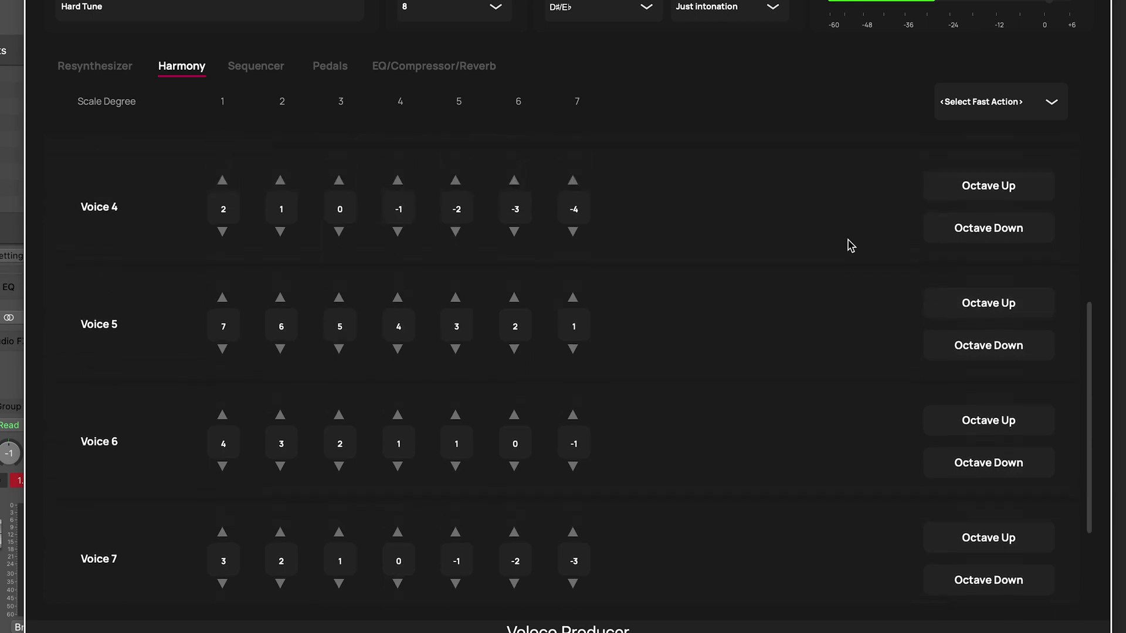
{"action": "left_click", "coordinate": [1022, 207]}
{"action": "scroll", "coordinate": [882, 244], "scroll_direction": "up", "scroll_amount": 1}
{"action": "left_click", "coordinate": [977, 215]}
{"action": "scroll", "coordinate": [857, 221], "scroll_direction": "up", "scroll_amount": 1}
{"action": "left_click", "coordinate": [959, 197]}
{"action": "scroll", "coordinate": [885, 234], "scroll_direction": "up", "scroll_amount": 1}
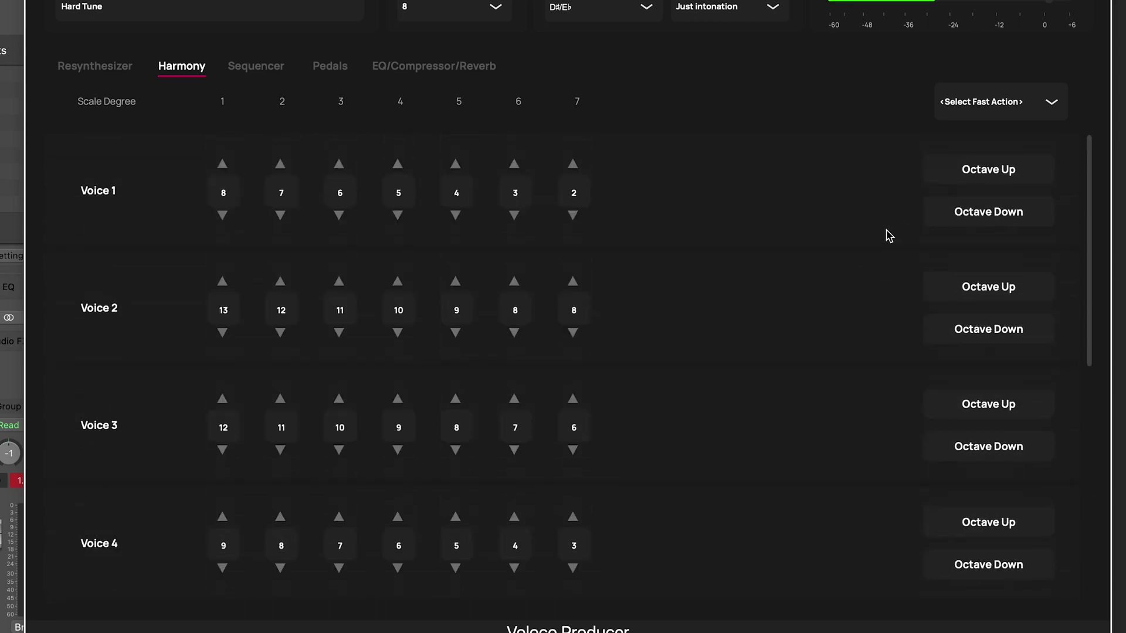
{"action": "left_click", "coordinate": [991, 170]}
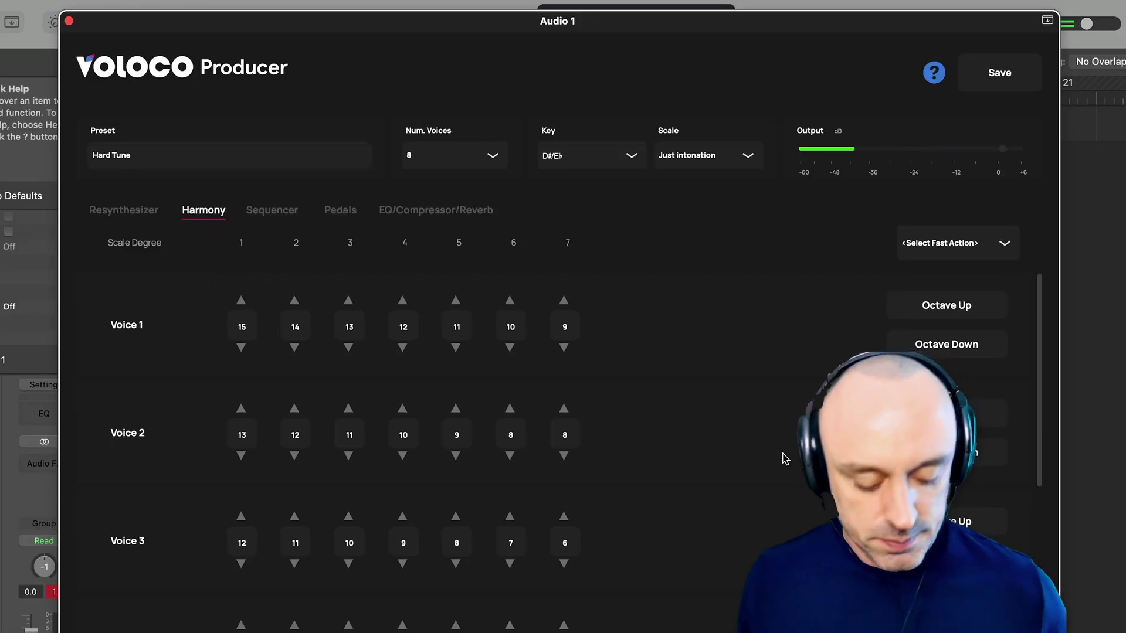
{"action": "scroll", "coordinate": [785, 459], "scroll_direction": "down", "scroll_amount": 5}
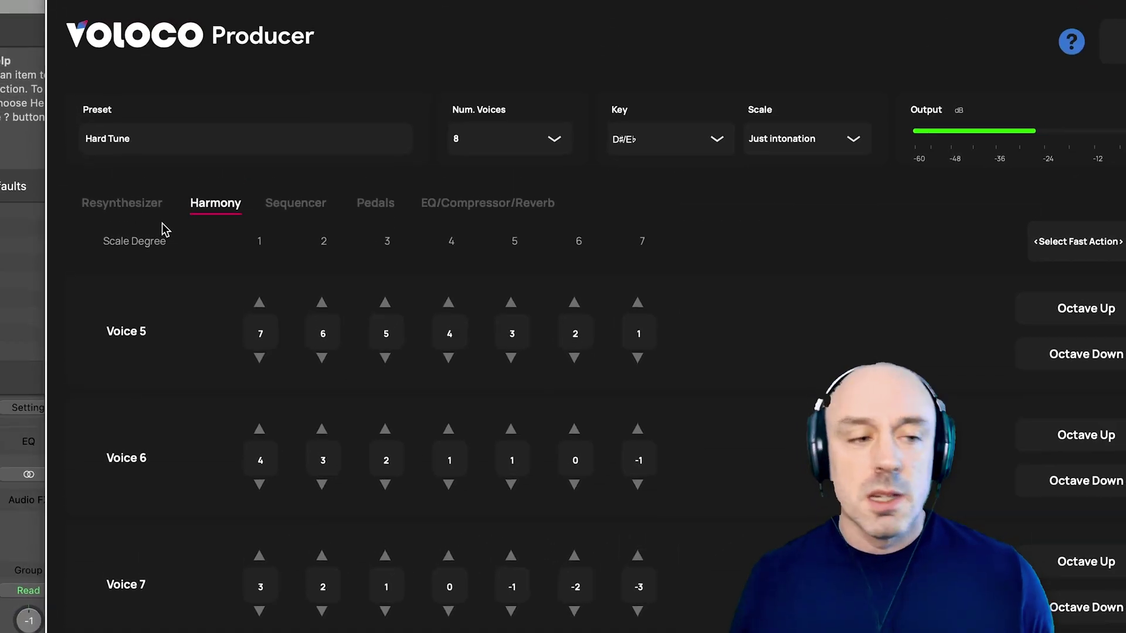
- On the Resynthesizer page, cut Voice 2's unvoiced gain to -35.5 and high frequency to -42.5
{"action": "left_click", "coordinate": [141, 204]}
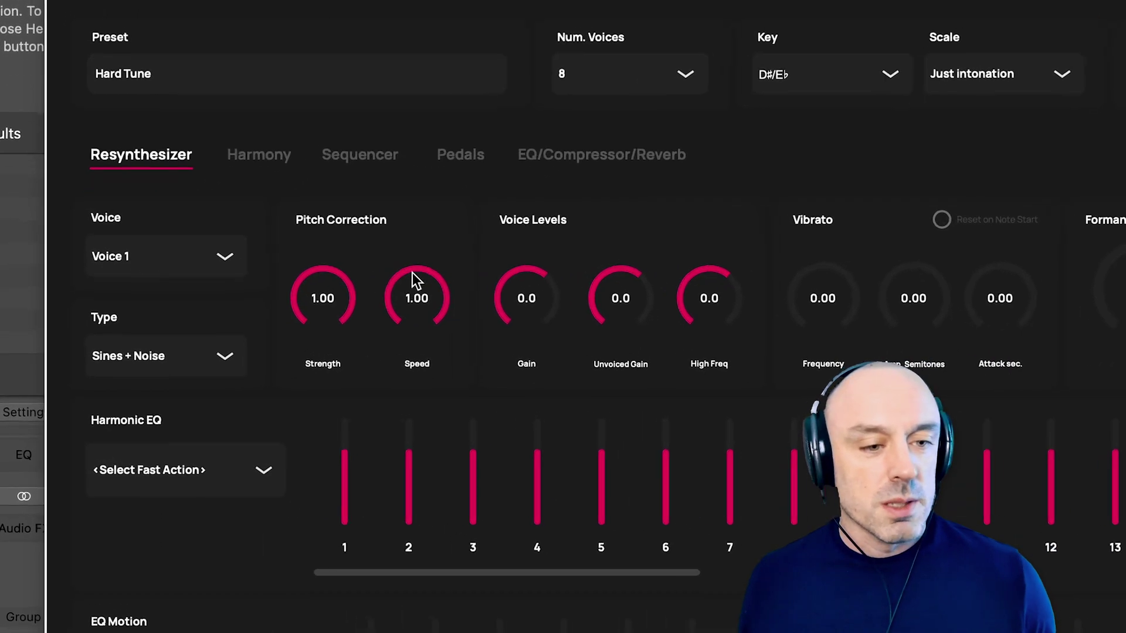
{"action": "left_click", "coordinate": [167, 260]}
{"action": "left_click", "coordinate": [150, 334]}
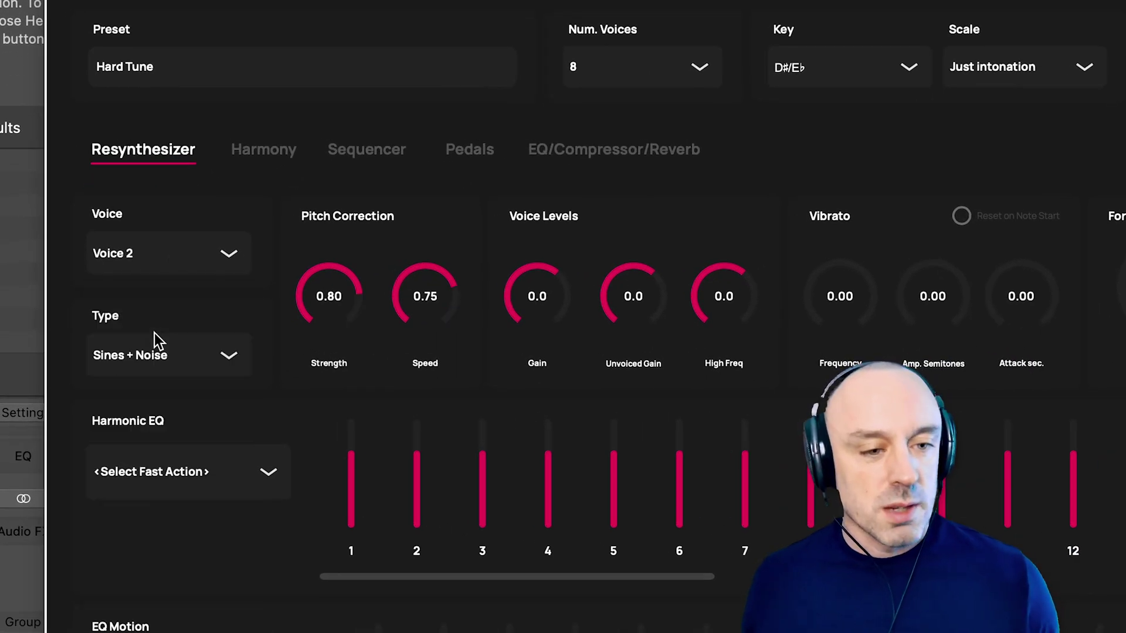
{"action": "scroll", "coordinate": [645, 276], "scroll_direction": "down", "scroll_amount": 2}
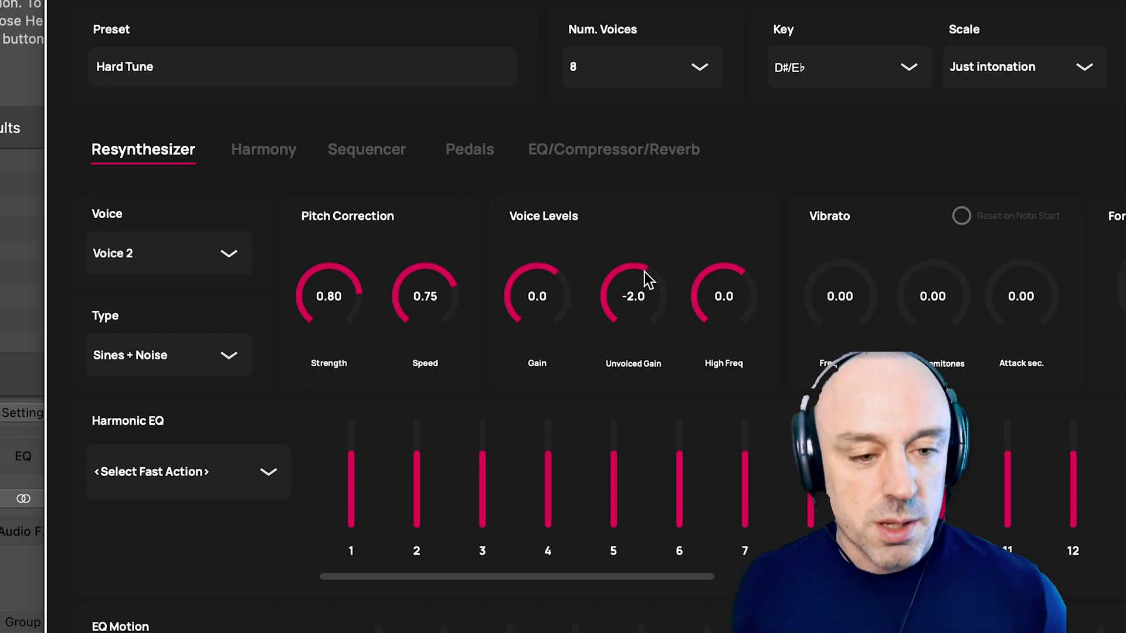
{"action": "left_click_drag", "start_coordinate": [617, 271], "coordinate": [591, 297]}
{"action": "left_click_drag", "start_coordinate": [745, 276], "coordinate": [692, 298]}
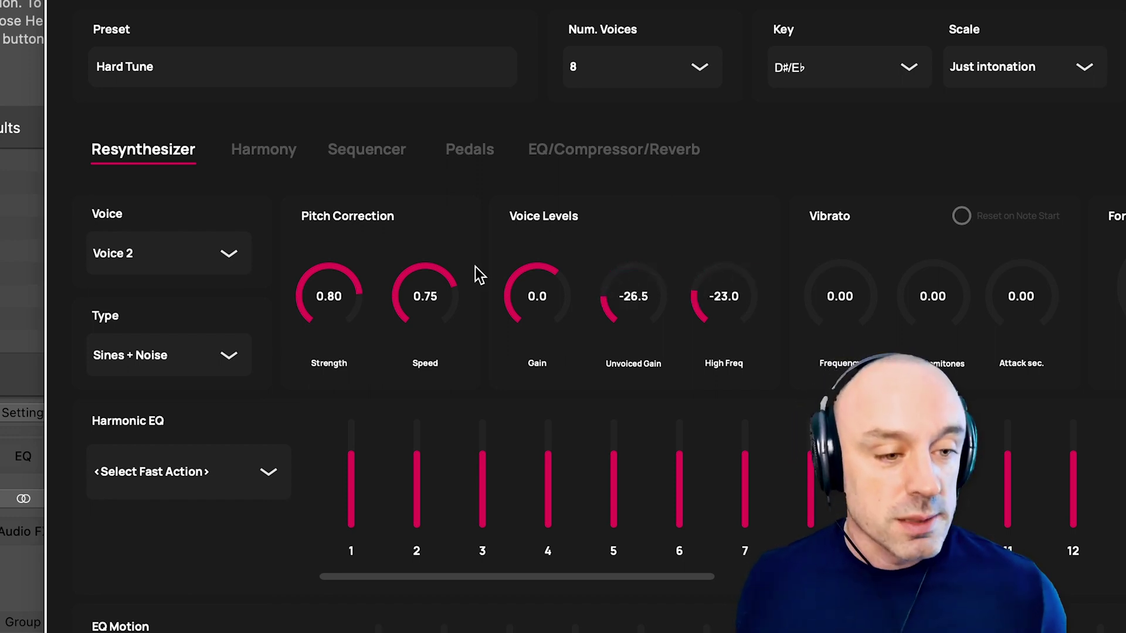
{"action": "left_click_drag", "start_coordinate": [604, 308], "coordinate": [606, 312]}
{"action": "left_click_drag", "start_coordinate": [696, 314], "coordinate": [698, 321]}
- Lower Voice 4's unvoiced gain and high-frequency level to -29.0 and -30.5
{"action": "left_click", "coordinate": [198, 257]}
{"action": "left_click", "coordinate": [136, 417]}
{"action": "left_click_drag", "start_coordinate": [607, 273], "coordinate": [603, 294]}
{"action": "left_click_drag", "start_coordinate": [741, 267], "coordinate": [607, 311]}
{"action": "left_click_drag", "start_coordinate": [698, 280], "coordinate": [699, 309]}
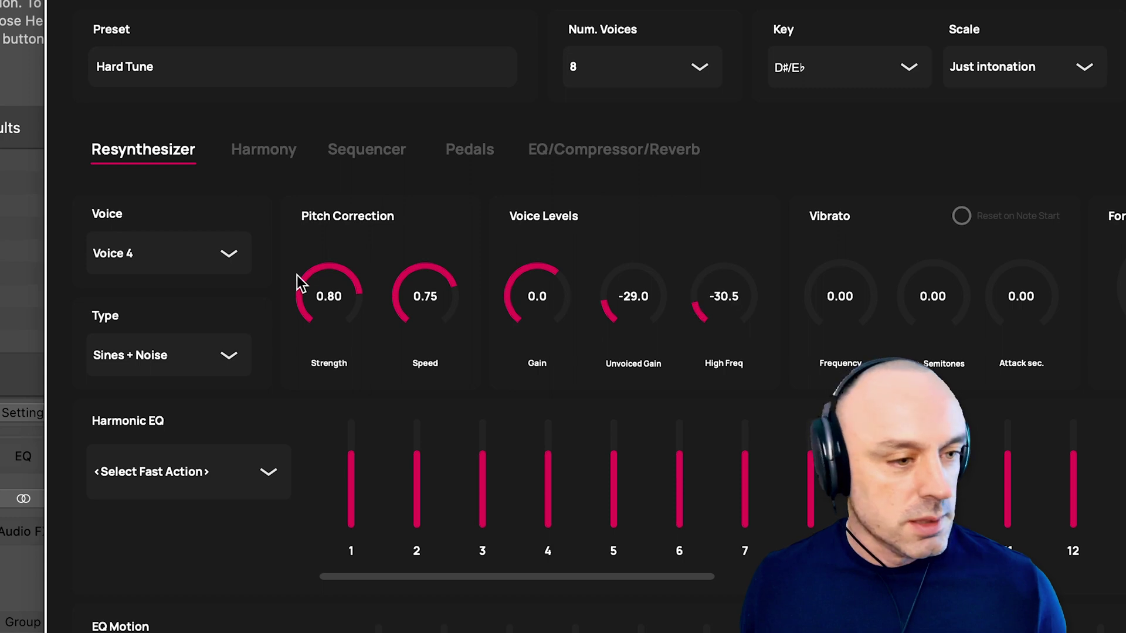
- Lower the high-frequency levels of Voice 5 and Voice 6
{"action": "left_click", "coordinate": [196, 234]}
{"action": "left_click", "coordinate": [142, 461]}
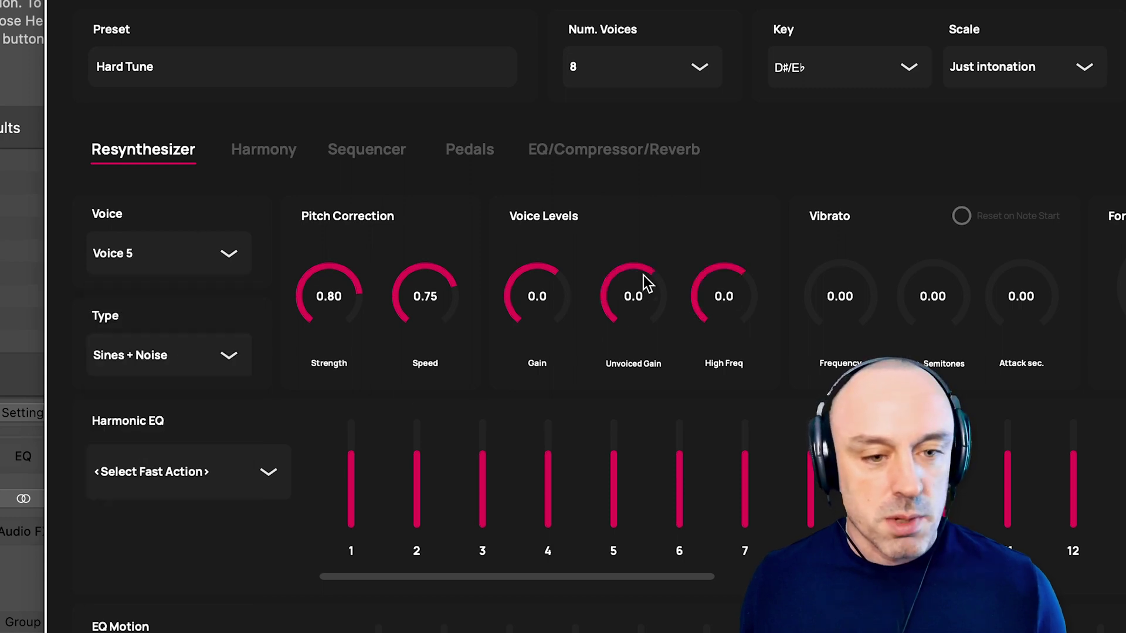
{"action": "left_click_drag", "start_coordinate": [768, 278], "coordinate": [664, 300]}
{"action": "scroll", "coordinate": [176, 254], "scroll_direction": "down", "scroll_amount": 1}
{"action": "left_click_drag", "start_coordinate": [736, 270], "coordinate": [675, 283]}
- Select Voice 7, then Voice 8, in the Voice list
{"action": "left_click", "coordinate": [219, 252]}
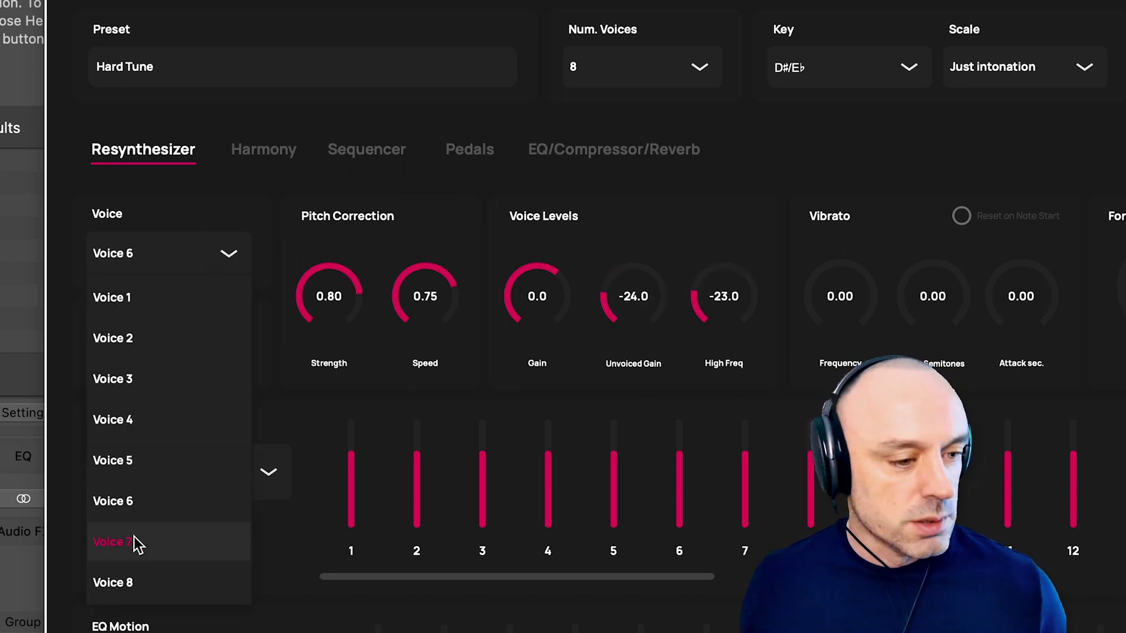
{"action": "left_click", "coordinate": [135, 541]}
{"action": "left_click", "coordinate": [223, 254]}
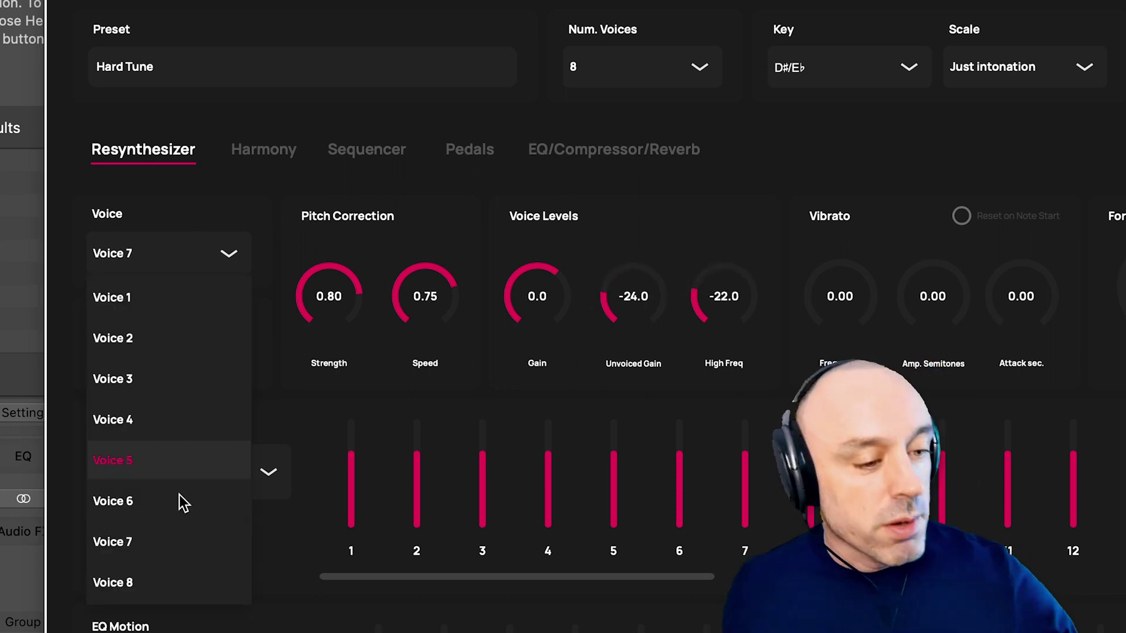
{"action": "left_click", "coordinate": [143, 583]}
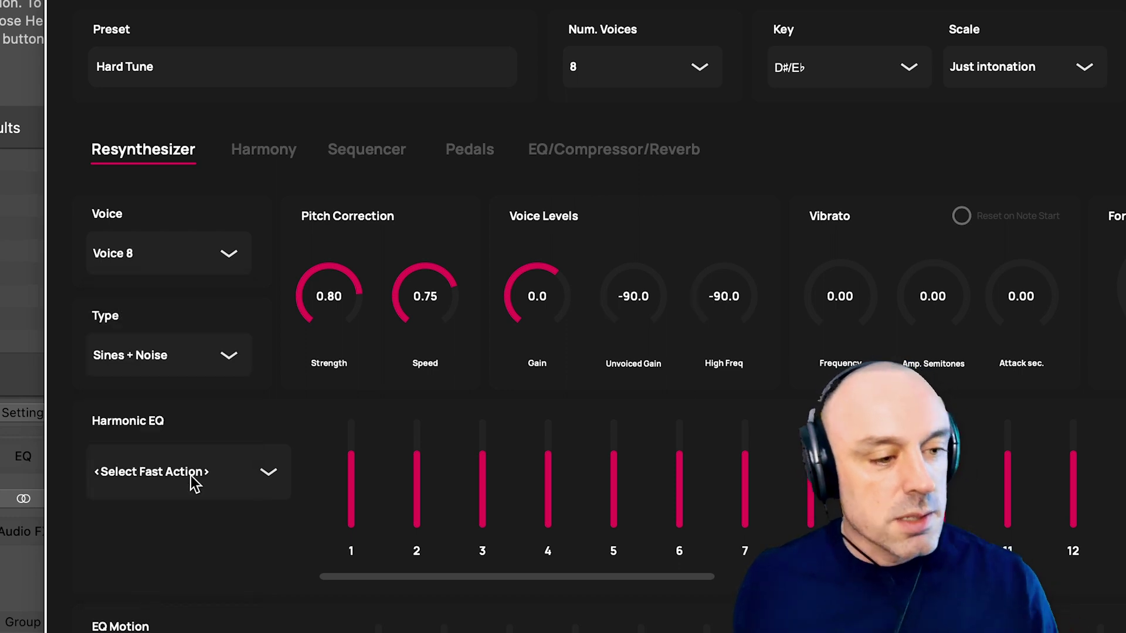
- Switch Voice 8's resynthesis type to PSOLA and set its gain to 6.0
{"action": "left_click", "coordinate": [204, 357]}
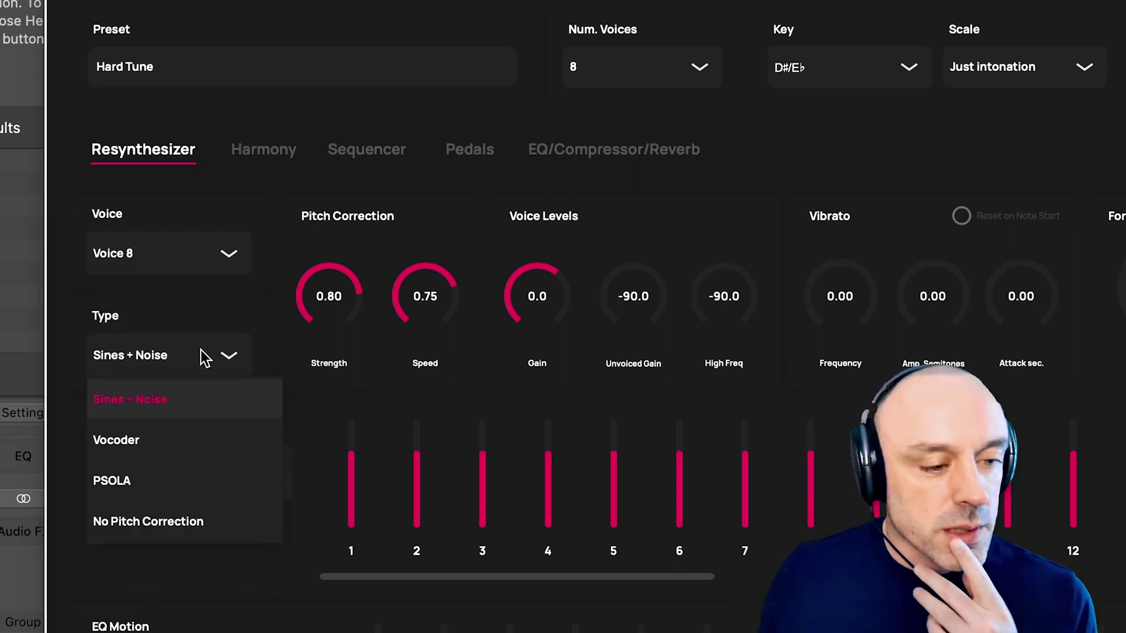
{"action": "left_click", "coordinate": [154, 486]}
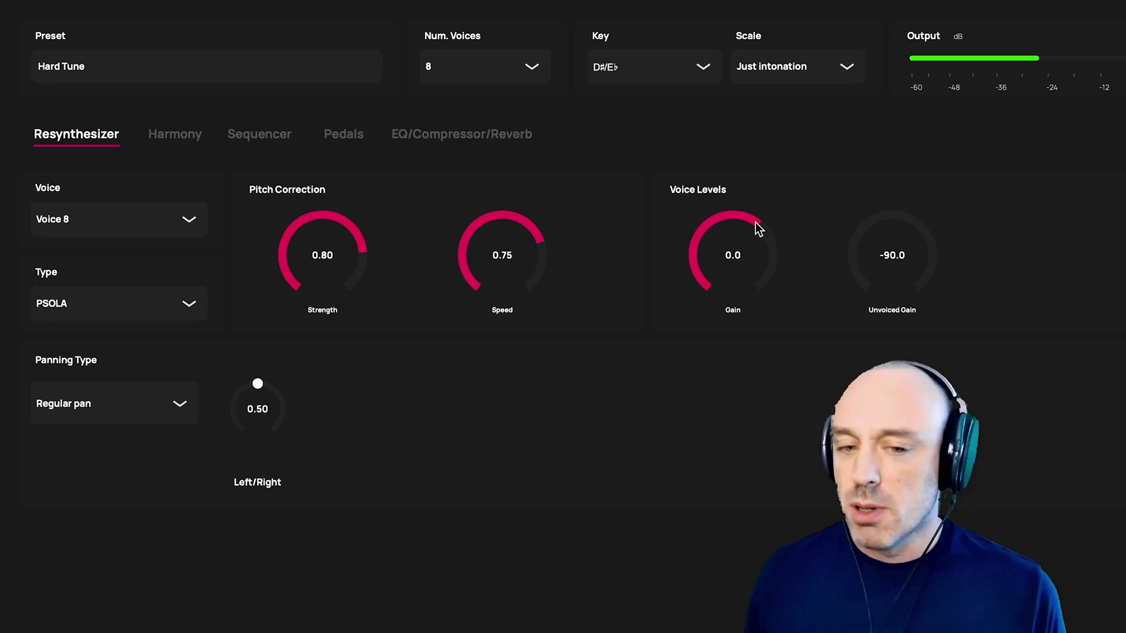
{"action": "left_click_drag", "start_coordinate": [760, 229], "coordinate": [768, 235]}
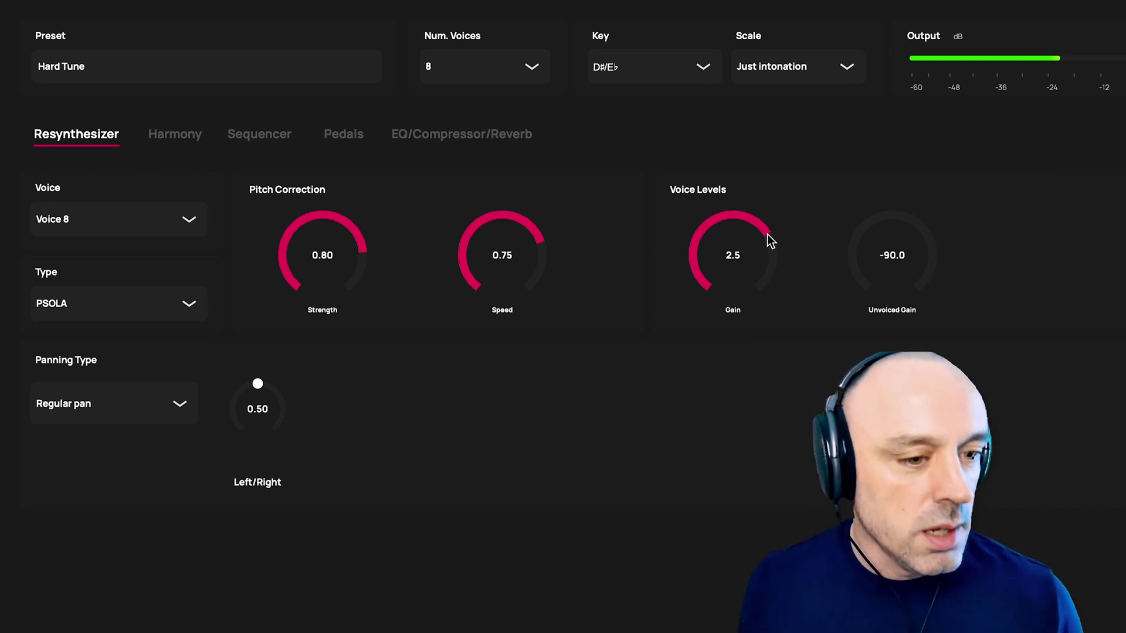
{"action": "left_click_drag", "start_coordinate": [767, 234], "coordinate": [772, 254]}
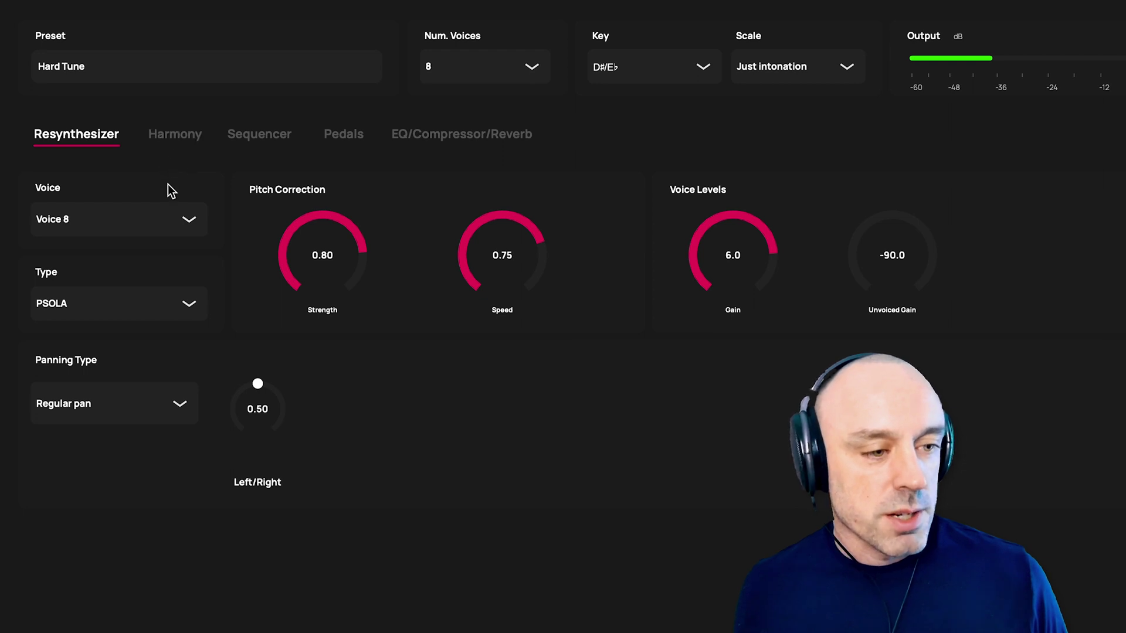
- Give Voice 1 the Odds only harmonic EQ
{"action": "left_click", "coordinate": [117, 230]}
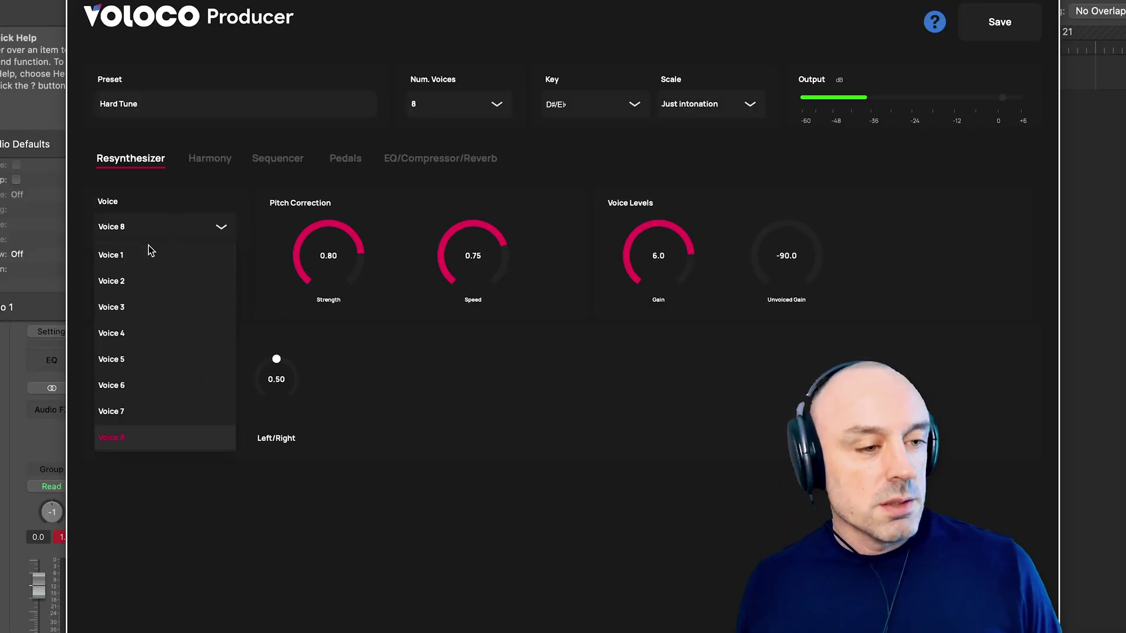
{"action": "left_click", "coordinate": [149, 253]}
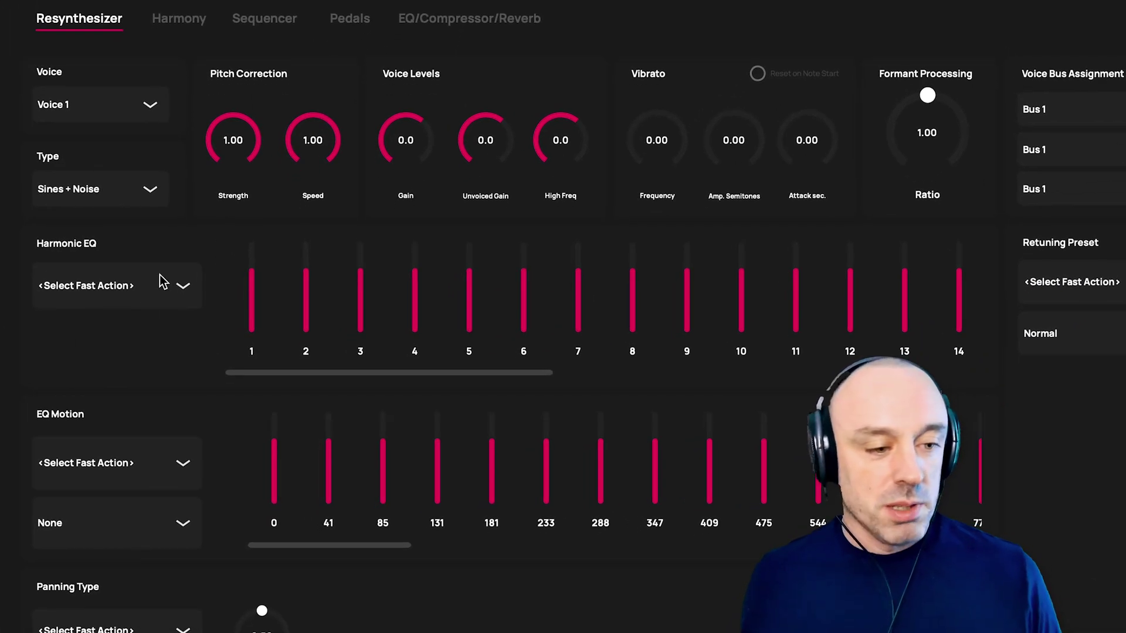
{"action": "left_click", "coordinate": [165, 293]}
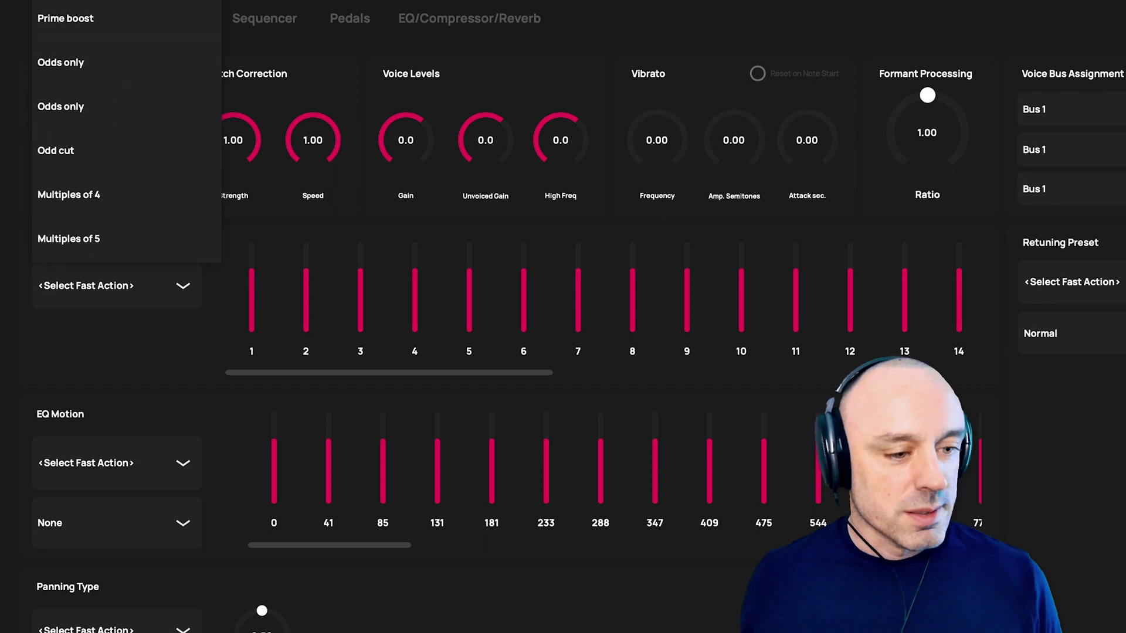
{"action": "left_click", "coordinate": [142, 342]}
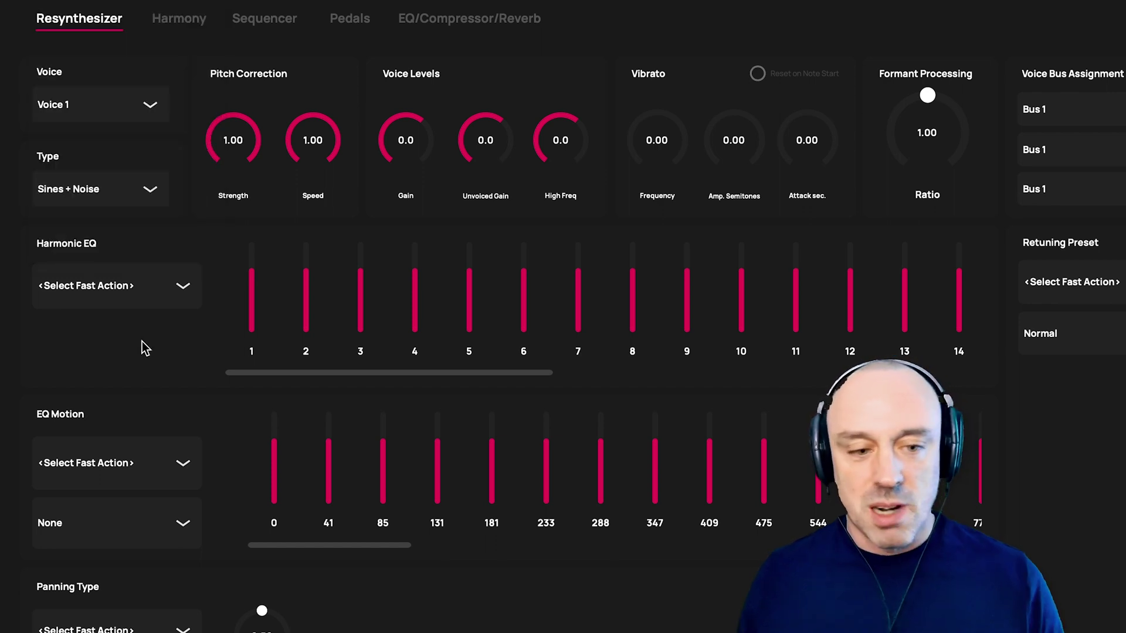
{"action": "left_click", "coordinate": [158, 294]}
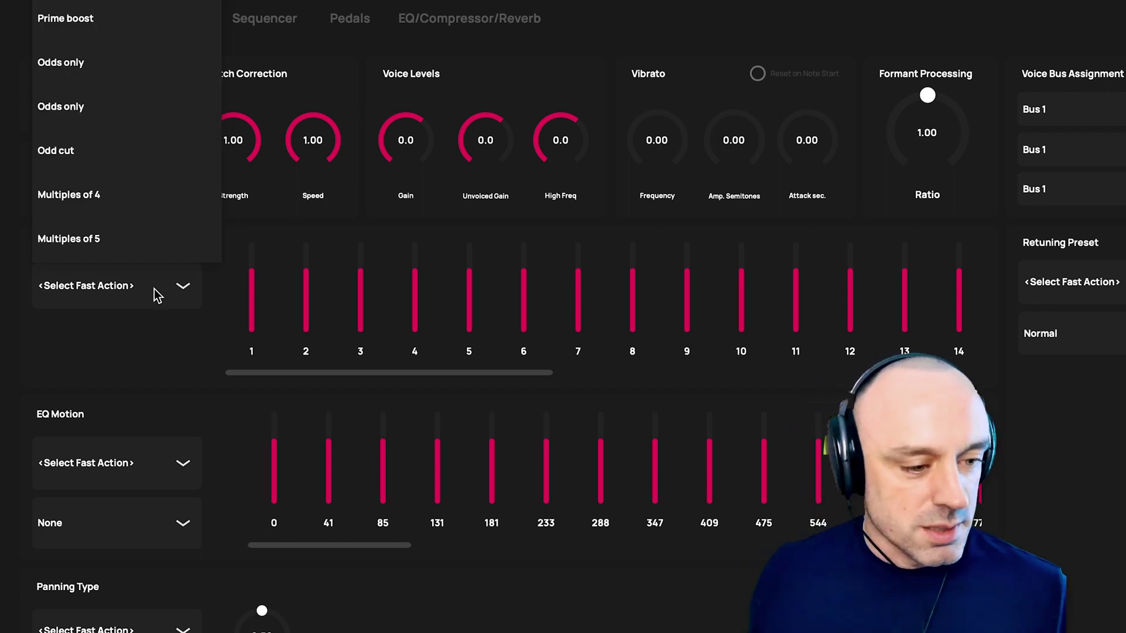
{"action": "left_click", "coordinate": [93, 105]}
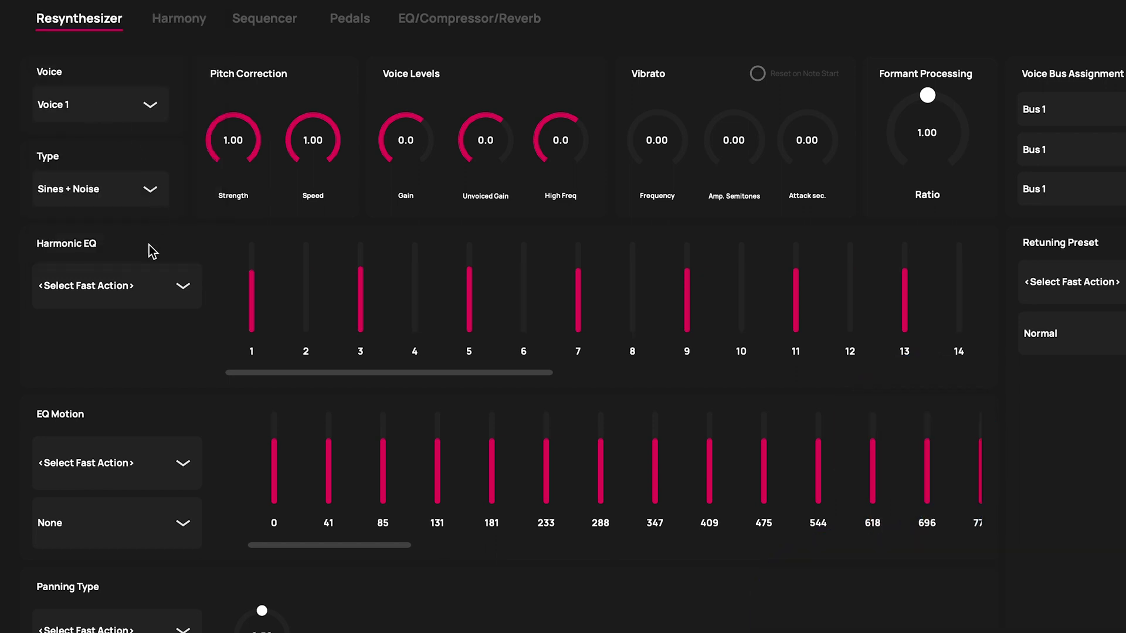
- Apply the Lava lamp EQ motion and reduce the LFO amount to 13.43
{"action": "left_click", "coordinate": [121, 472]}
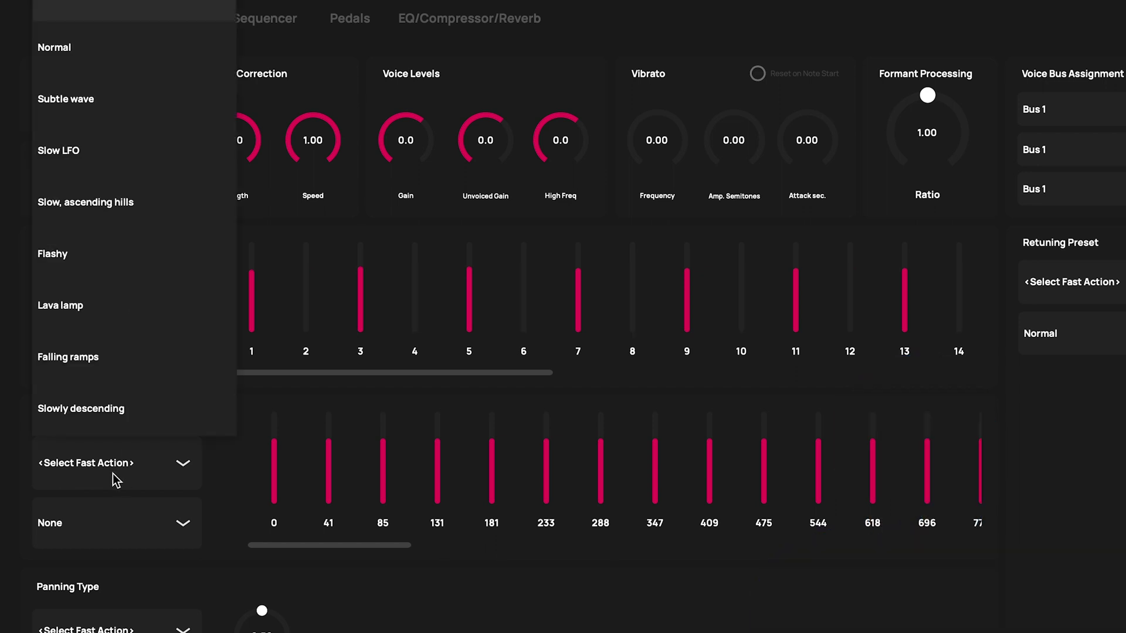
{"action": "left_click", "coordinate": [115, 309]}
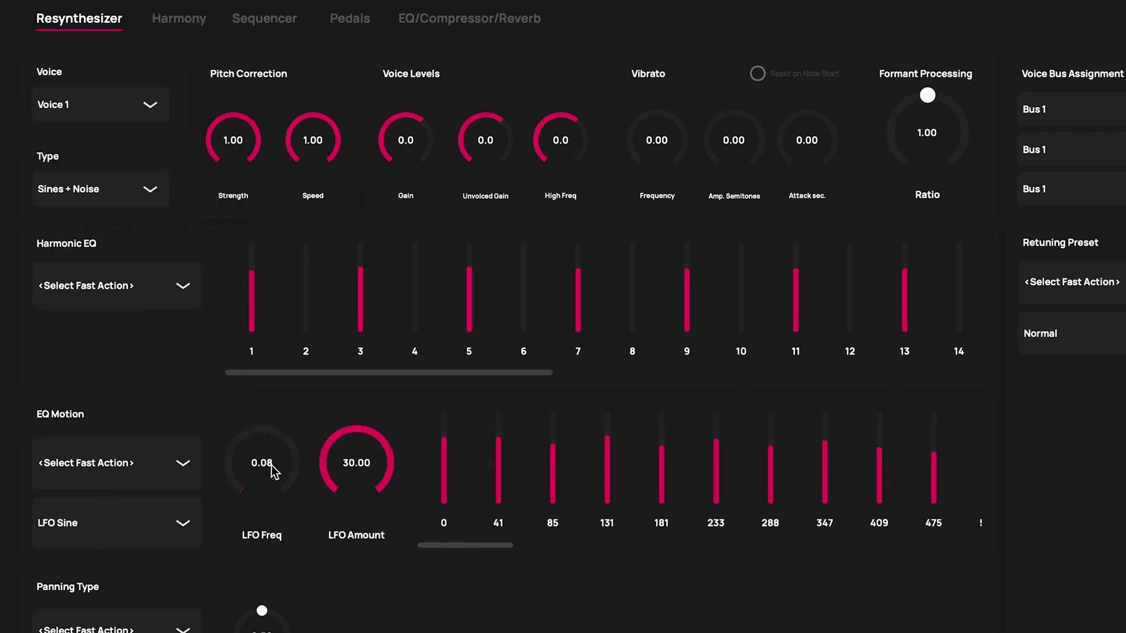
{"action": "scroll", "coordinate": [250, 496], "scroll_direction": "up", "scroll_amount": 4}
{"action": "left_click_drag", "start_coordinate": [363, 441], "coordinate": [311, 440]}
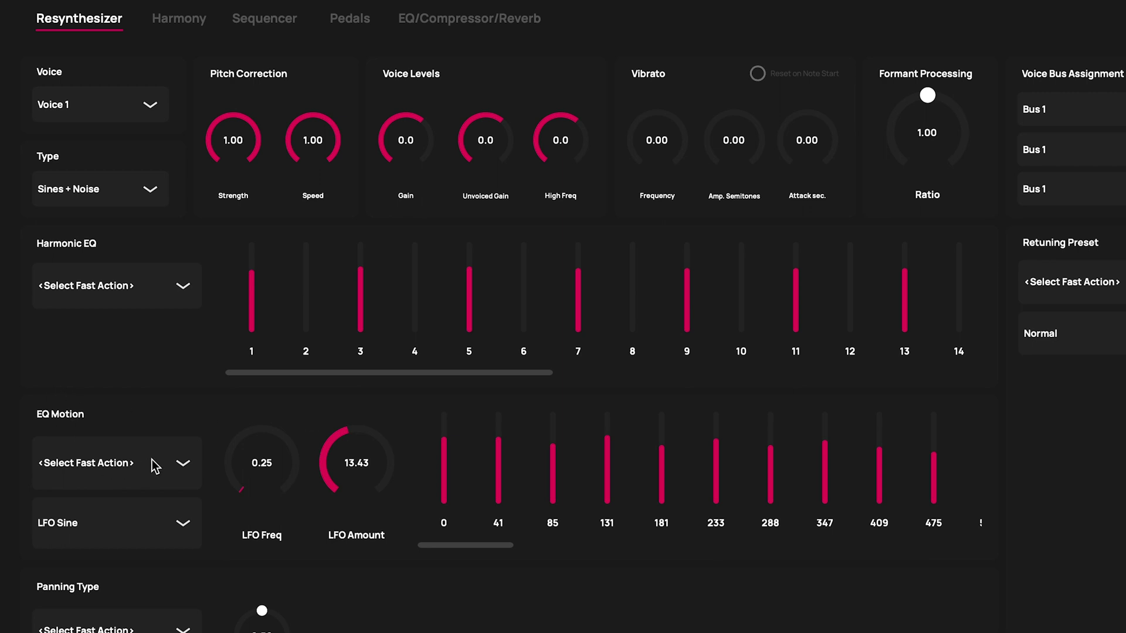
{"action": "scroll", "coordinate": [140, 416], "scroll_direction": "down", "scroll_amount": 3}
- Set Voice 1's panning to the Spin down preset instead of A little wider
{"action": "left_click", "coordinate": [118, 506]}
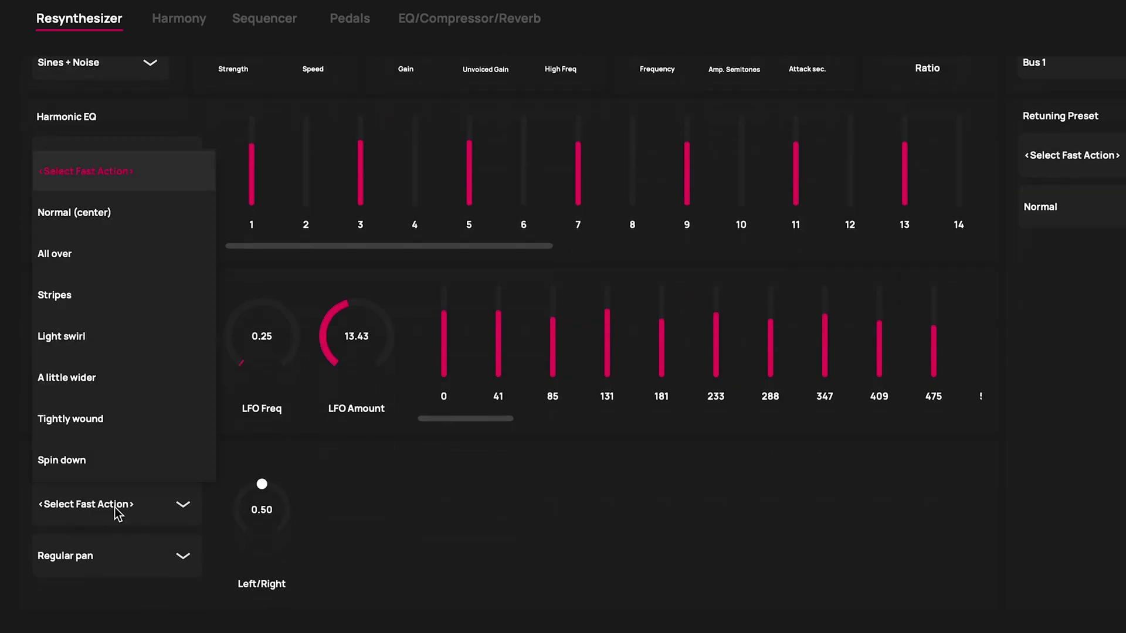
{"action": "left_click", "coordinate": [116, 367]}
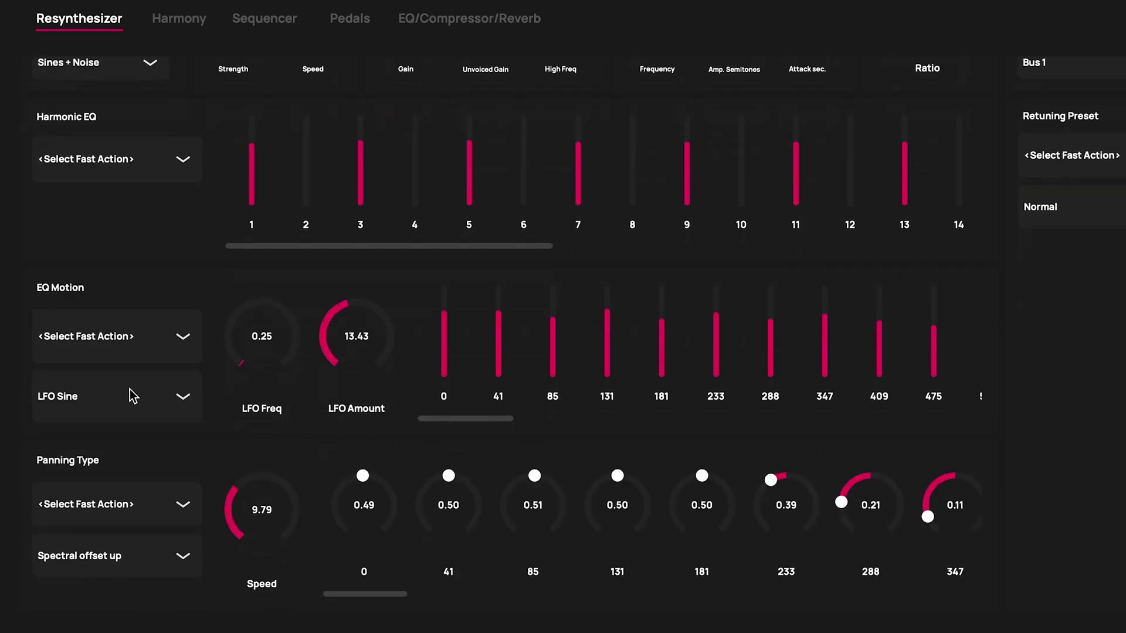
{"action": "left_click", "coordinate": [157, 504]}
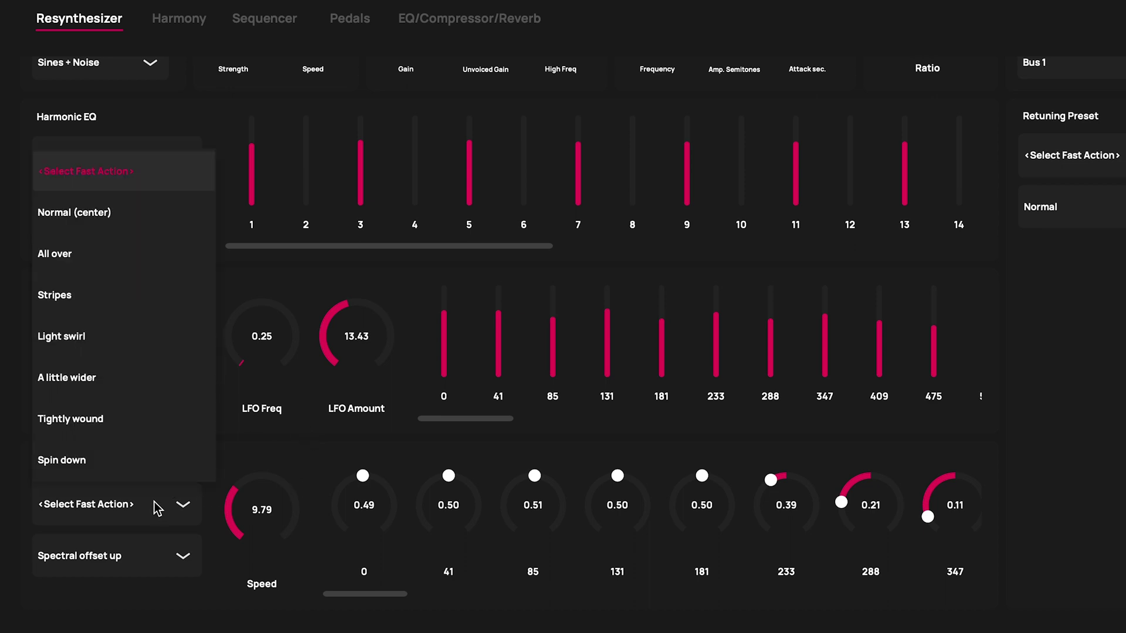
{"action": "left_click", "coordinate": [134, 456]}
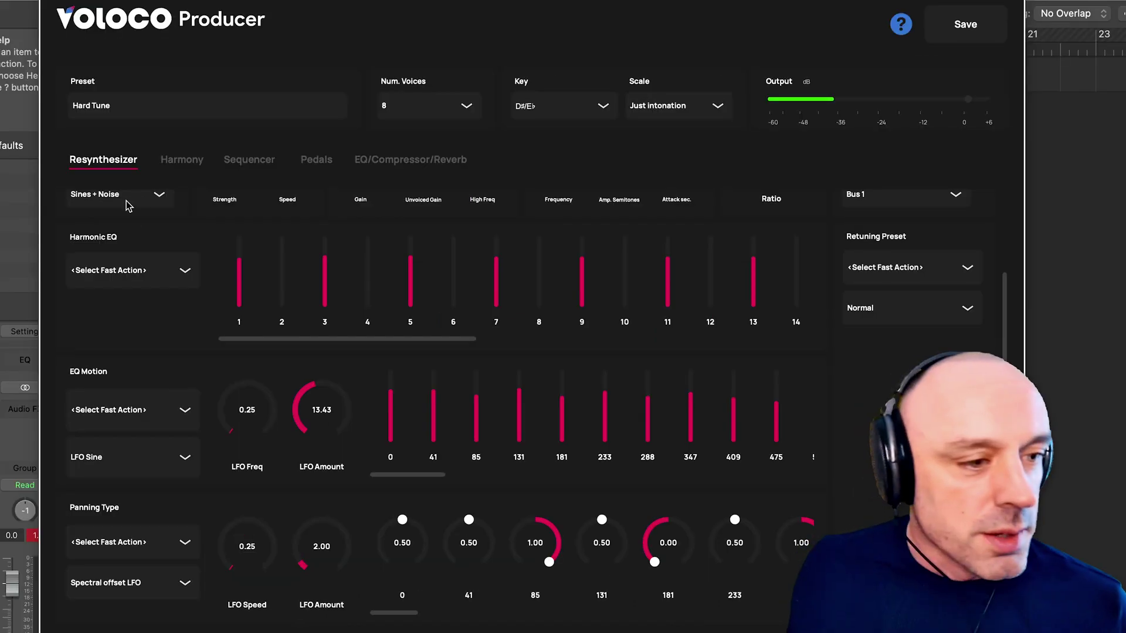
- Select Voice 3, then Voice 2, from the Voice dropdown to review their settings
{"action": "left_click", "coordinate": [133, 229]}
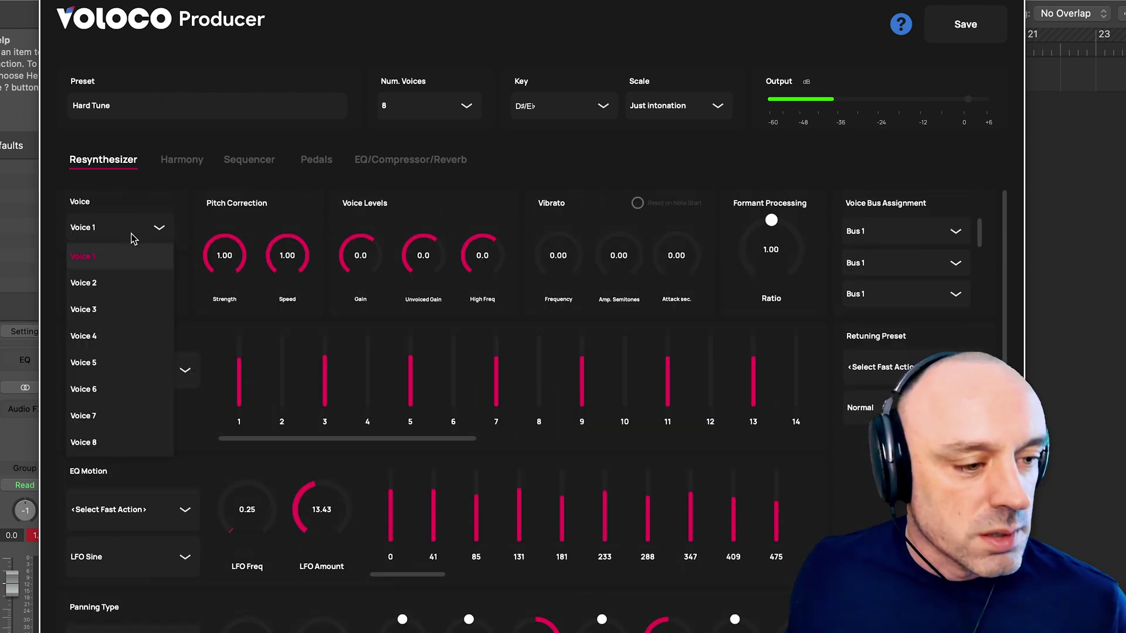
{"action": "left_click", "coordinate": [121, 296]}
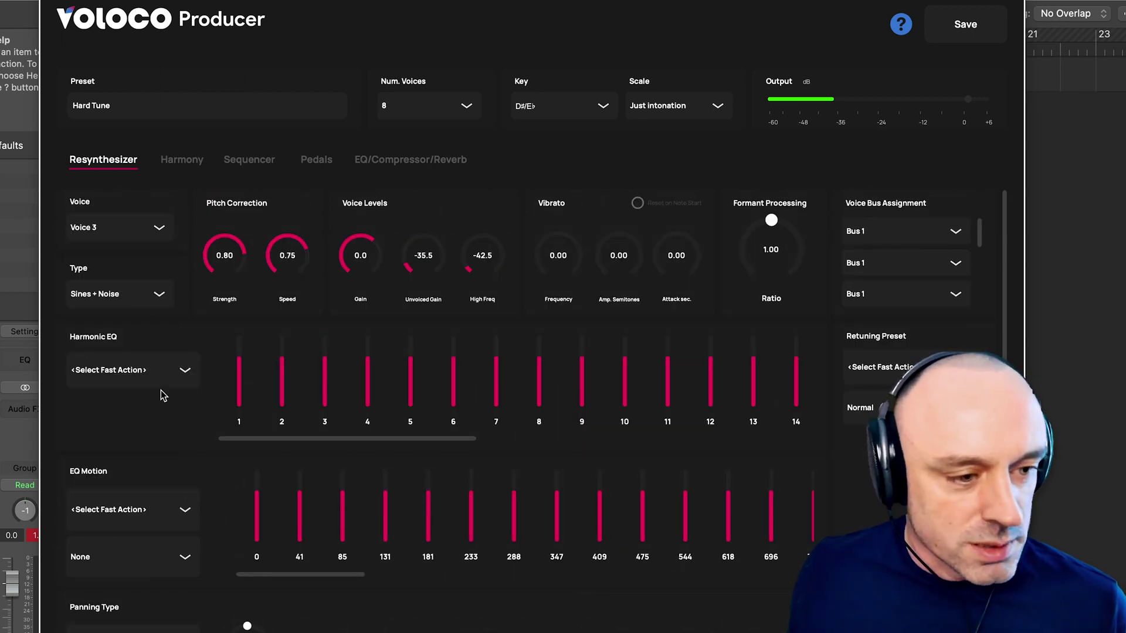
{"action": "left_click", "coordinate": [141, 227]}
{"action": "left_click", "coordinate": [112, 284]}
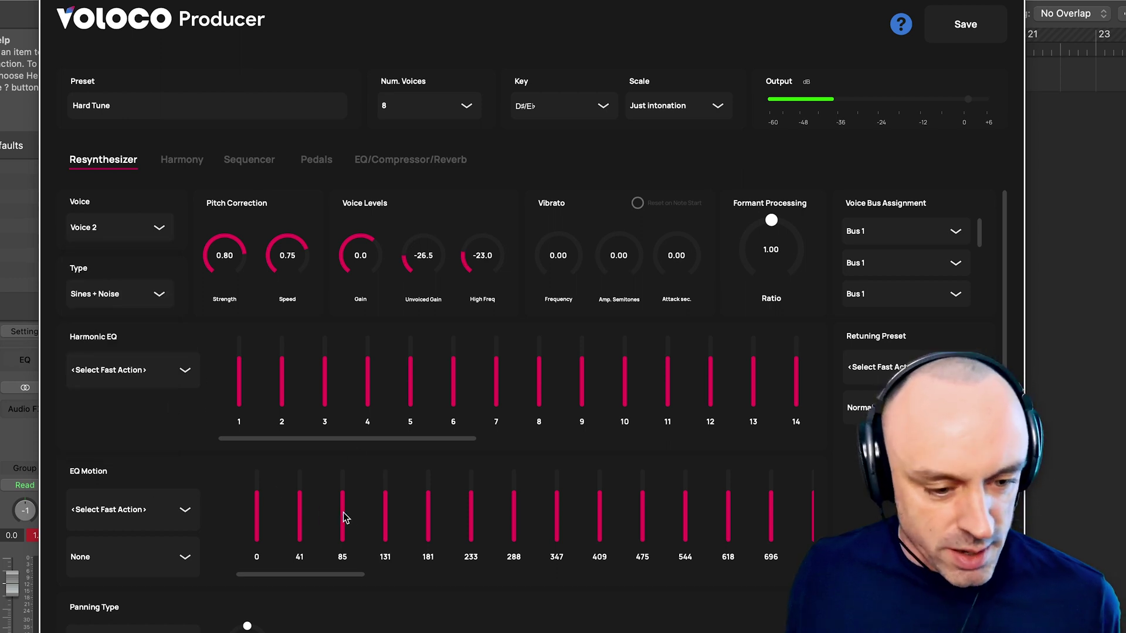
{"action": "scroll", "coordinate": [140, 472], "scroll_direction": "down", "scroll_amount": 3}
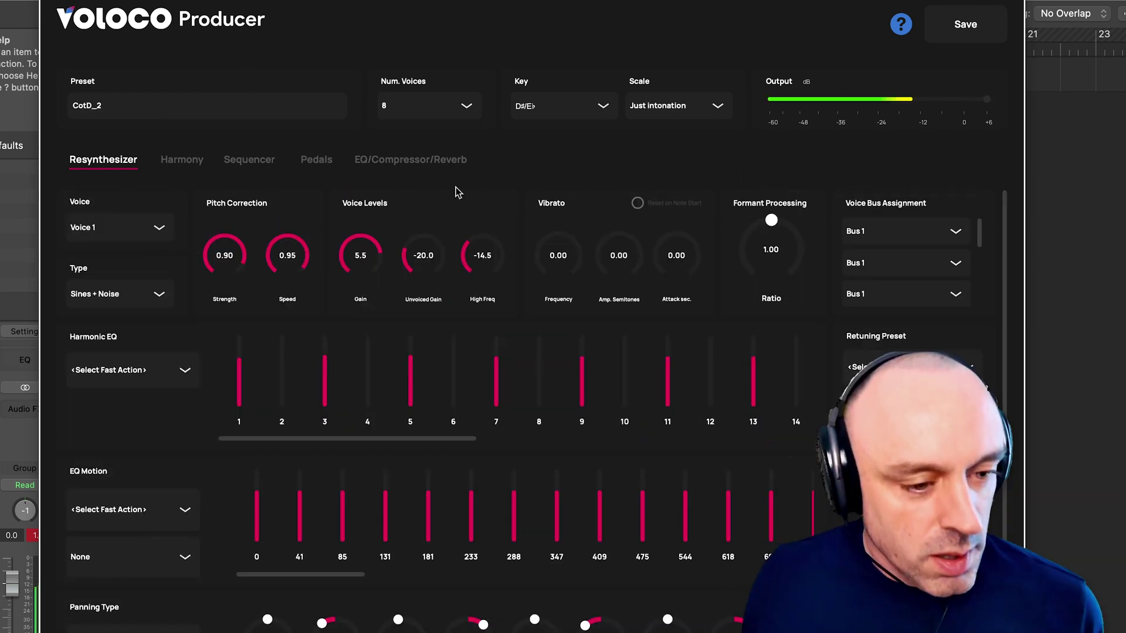